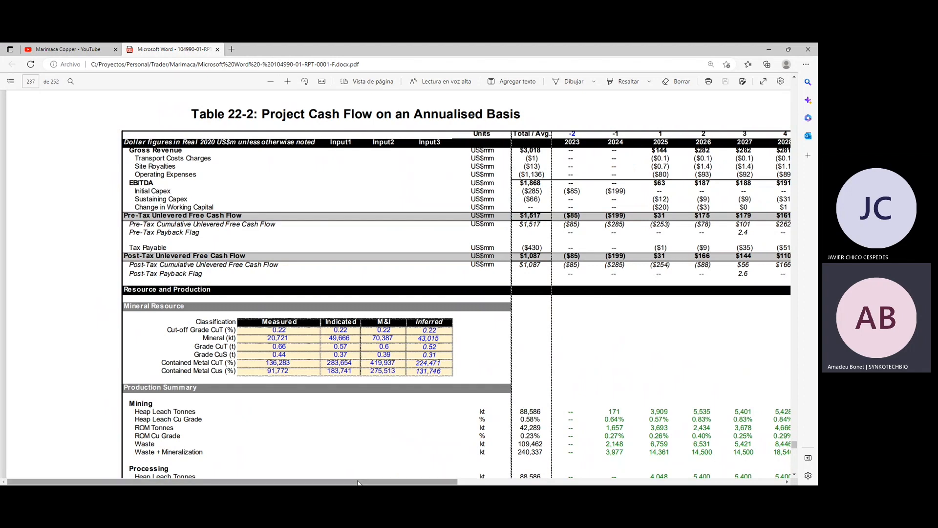
Enlarge Table 22-2 and examine its annual revenue, capex and free cash flow rows through 2037.
drag(354, 481, 404, 481)
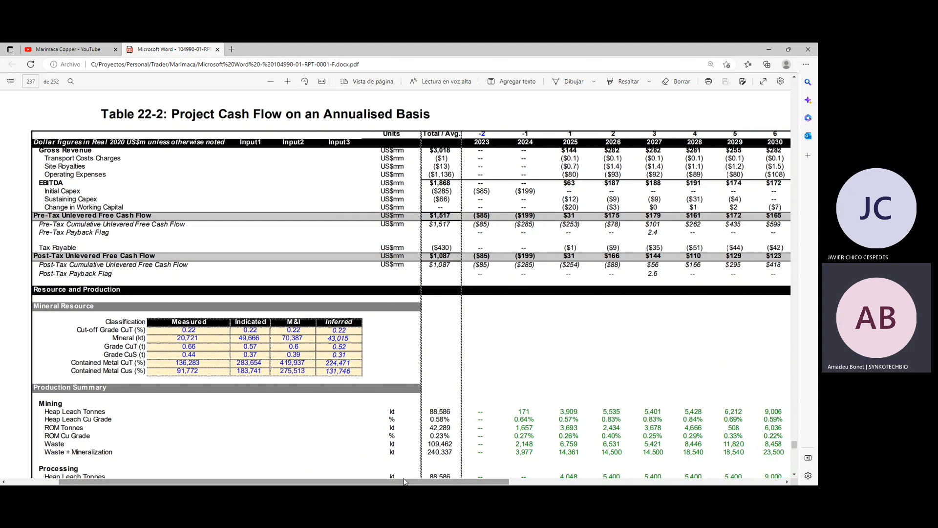
click(288, 81)
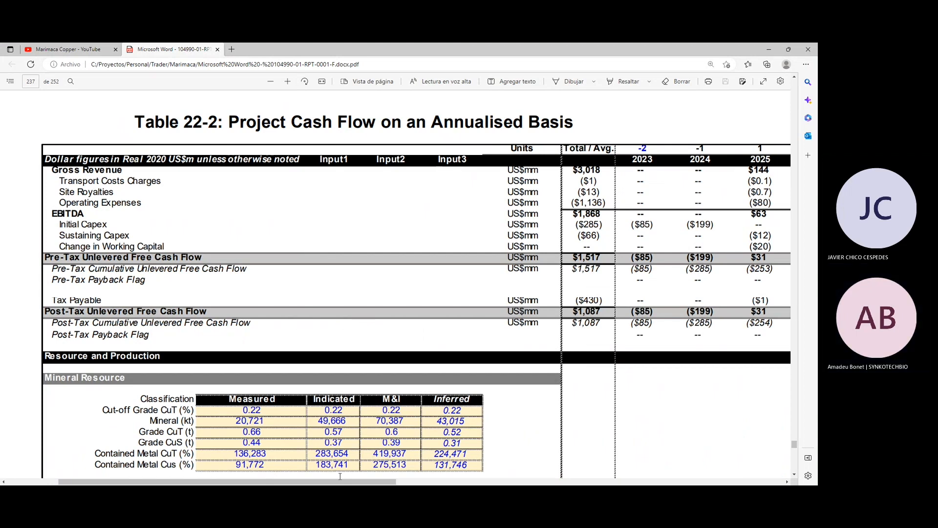
drag(341, 482, 623, 483)
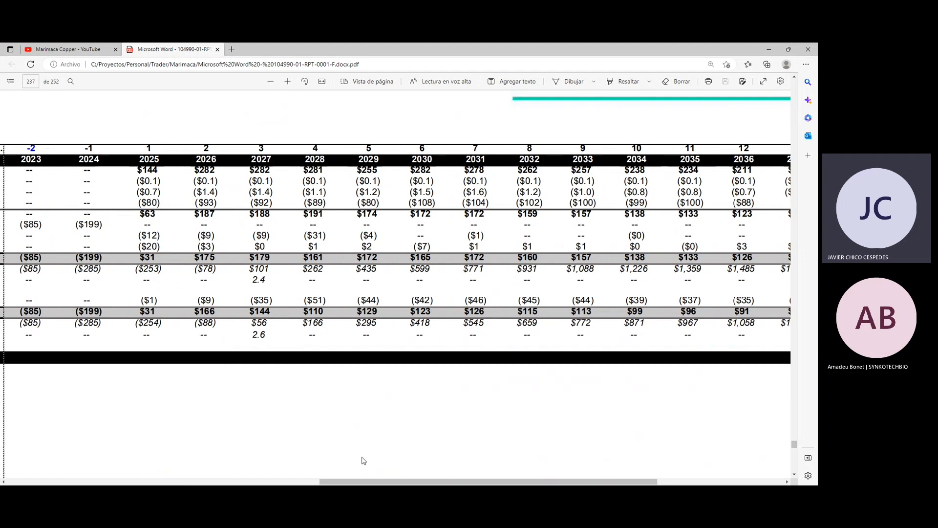
drag(364, 482, 440, 481)
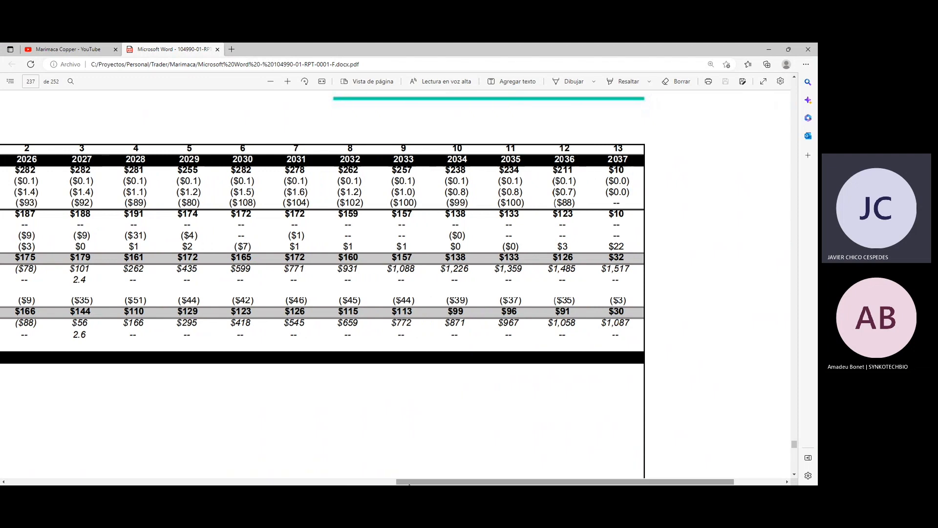
drag(421, 482, 125, 484)
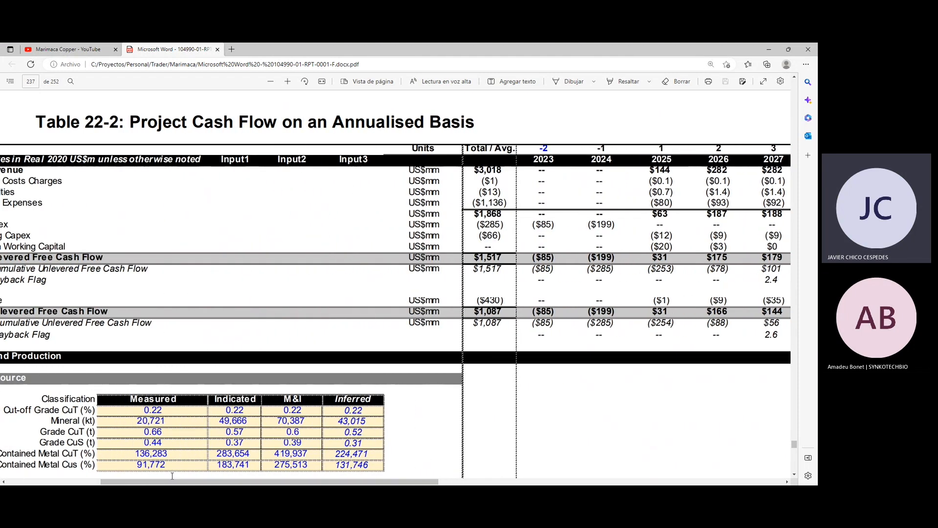
drag(187, 481, 159, 483)
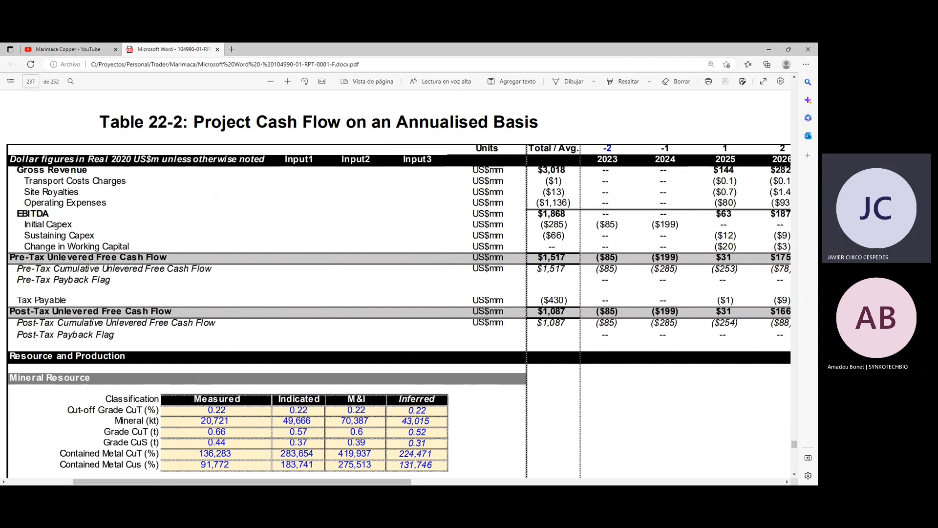
drag(293, 480, 355, 480)
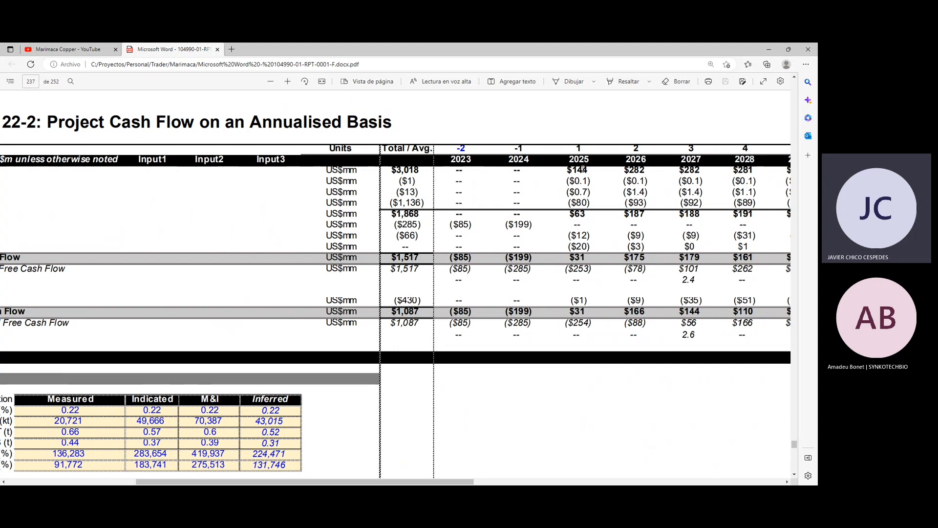
Examine the Production Summary, selecting the heap leach and ROM row labels under Mining.
scroll(583, 217, down, 8)
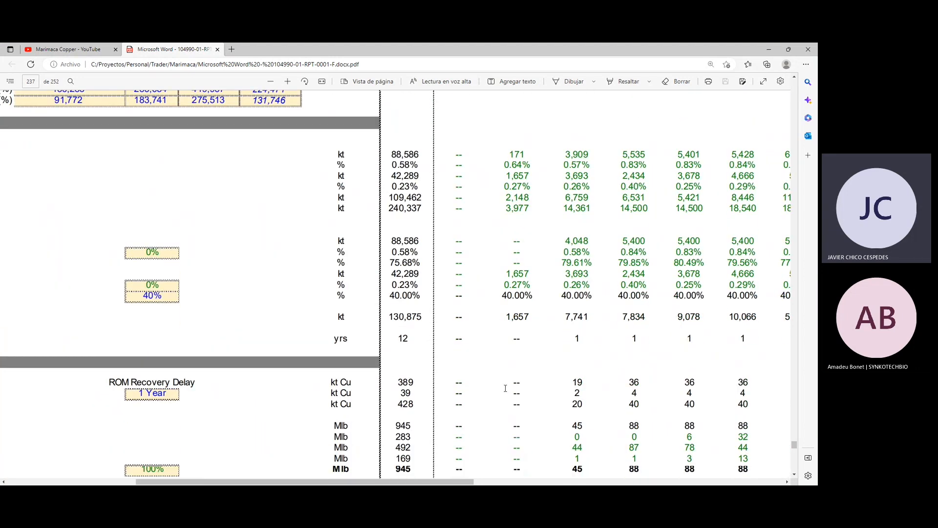
drag(458, 484, 377, 483)
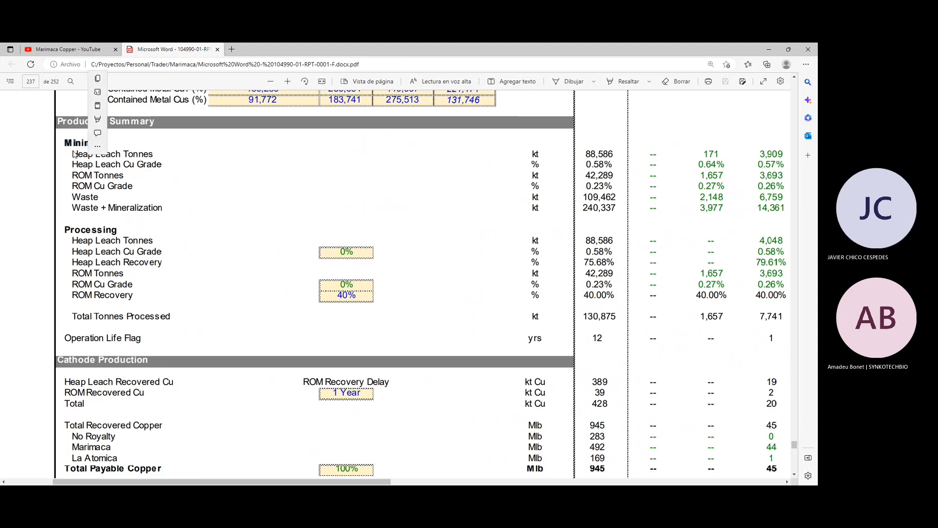
drag(73, 154, 152, 156)
drag(73, 174, 114, 184)
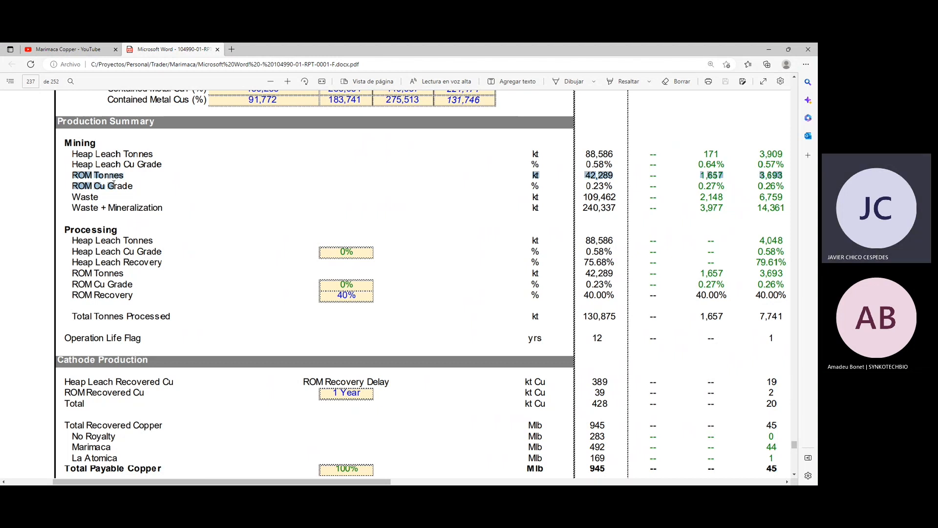
click(73, 154)
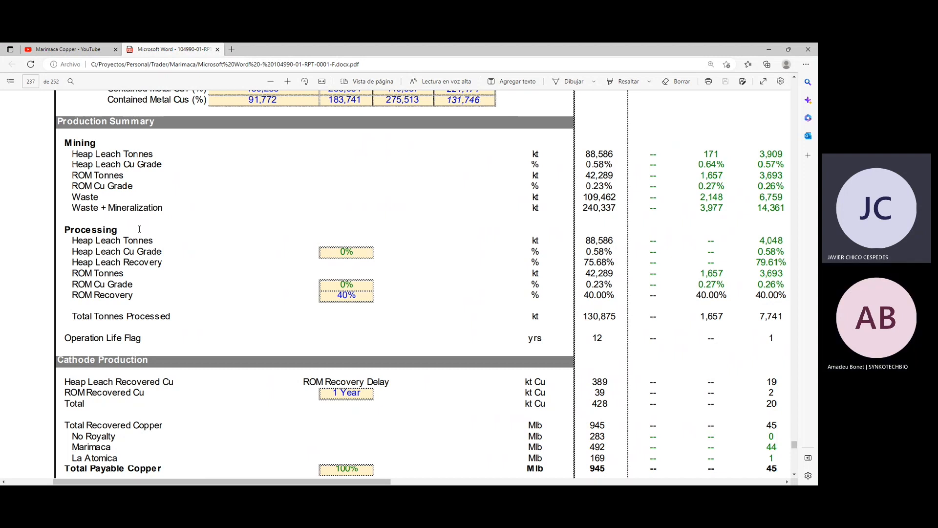
Review the Processing and Cathode Production sections and select the Total Payable Copper figure for 2025.
scroll(139, 229, down, 1)
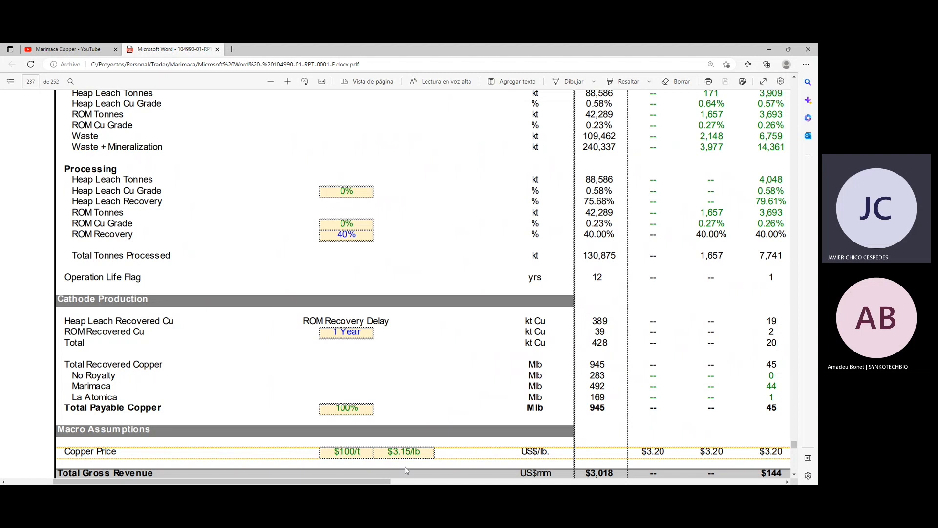
drag(379, 482, 384, 483)
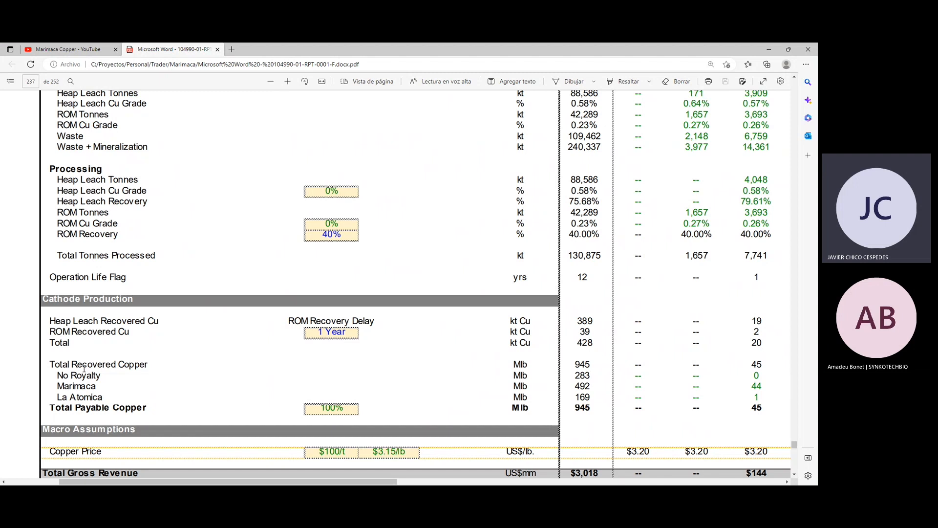
drag(193, 481, 247, 482)
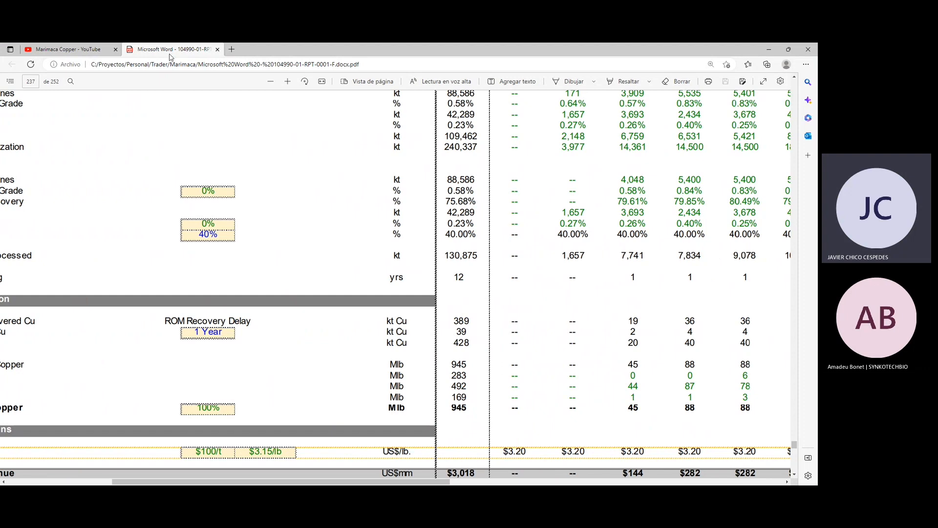
click(271, 82)
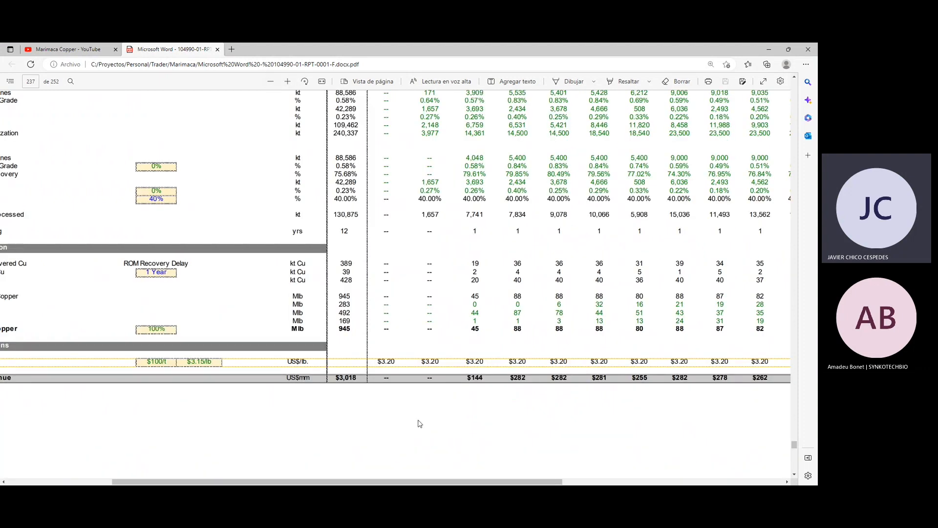
drag(455, 483, 412, 483)
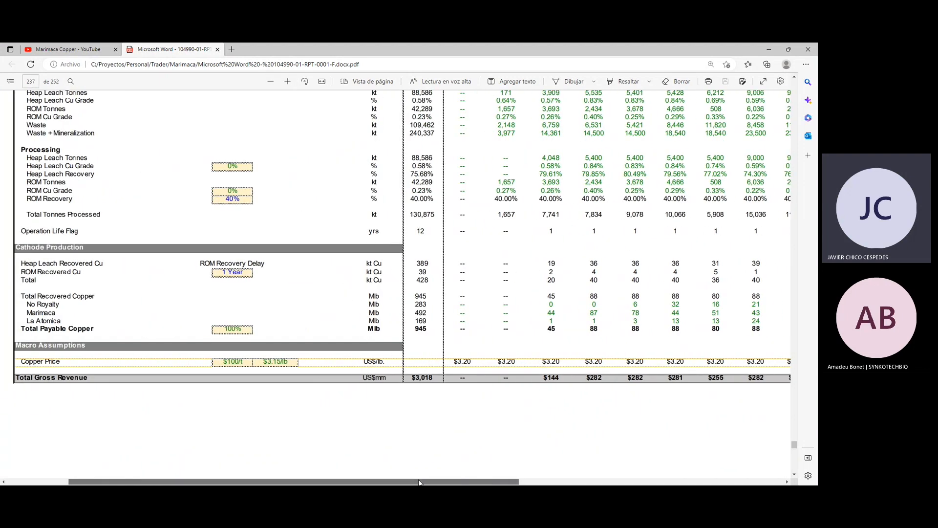
double_click(552, 330)
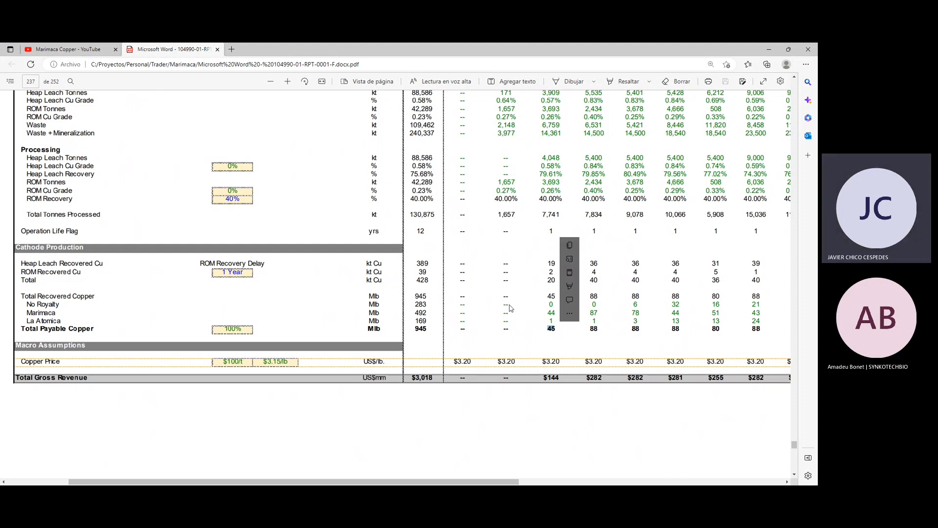
Select the 2023 copper price in the Macro Assumptions section.
scroll(510, 308, up, 1)
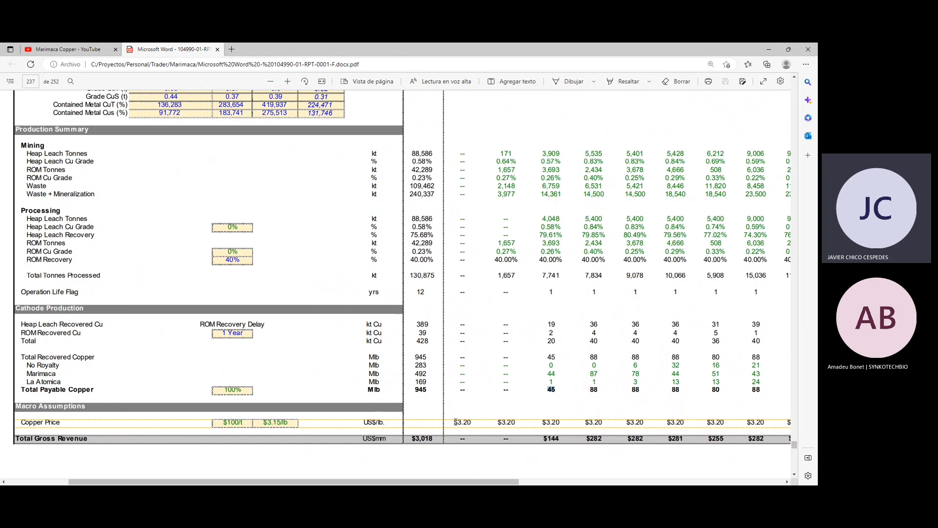
drag(455, 421, 472, 420)
right_click(472, 422)
click(596, 341)
Compare the yearly gross revenue in Table 22-2 with the mining, processing and cathode production figures beneath it.
scroll(539, 408, down, 7)
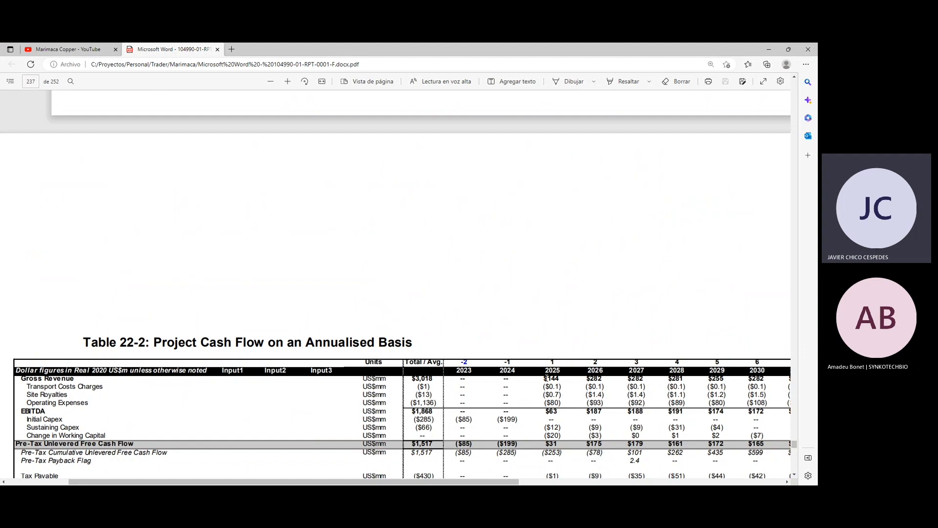
scroll(546, 378, down, 5)
scroll(547, 378, down, 5)
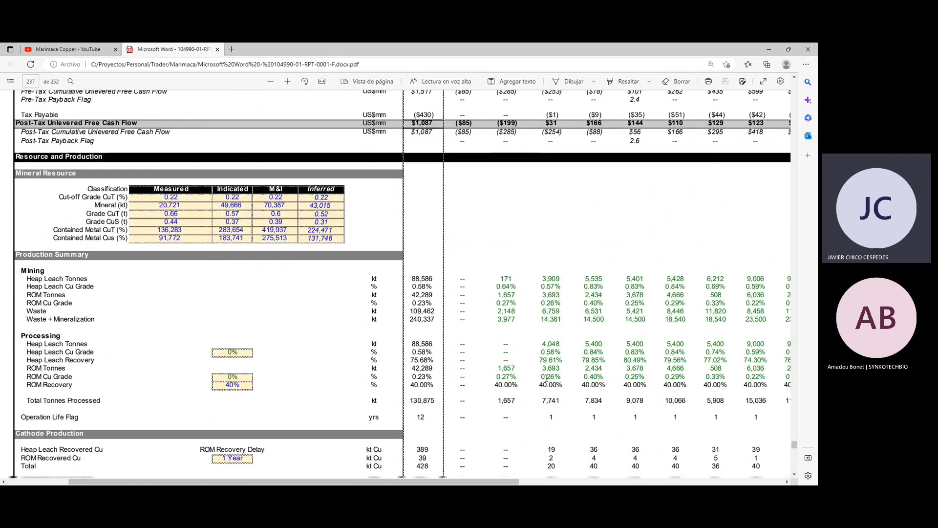
scroll(547, 378, up, 1)
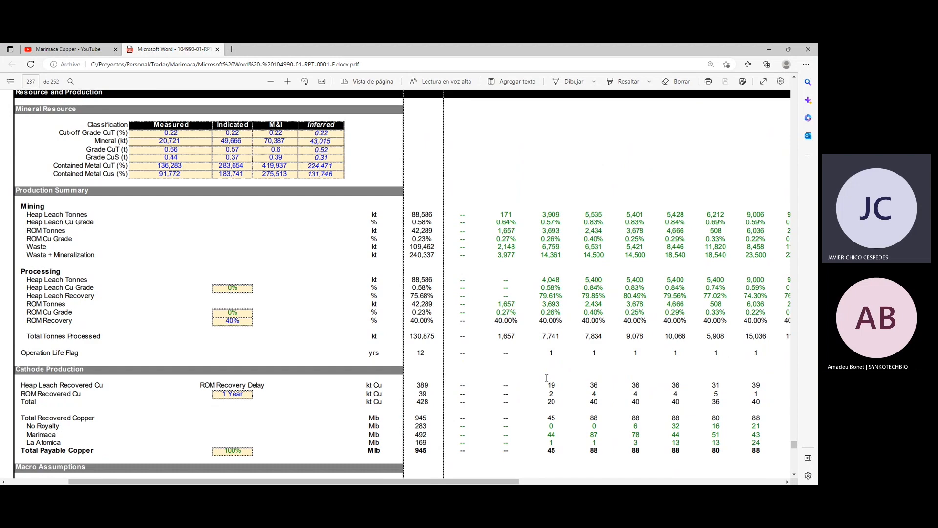
scroll(548, 367, up, 4)
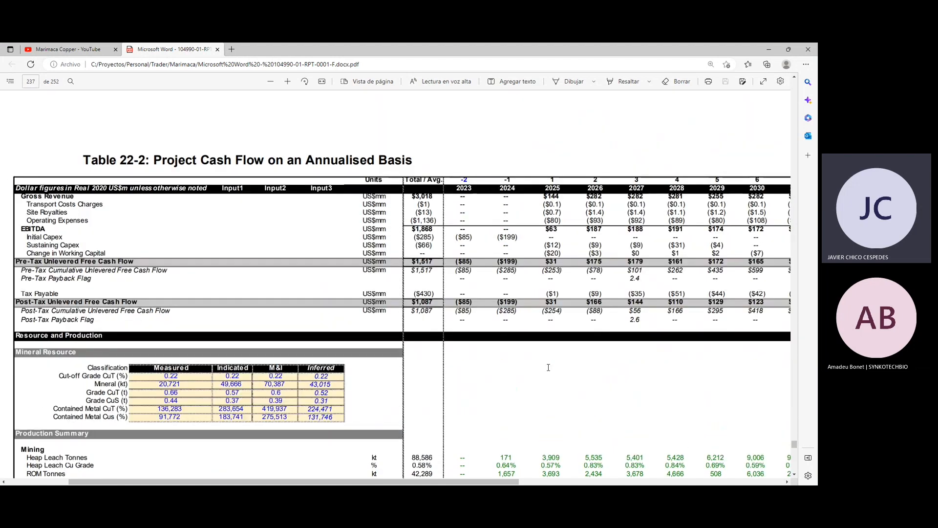
scroll(548, 367, down, 3)
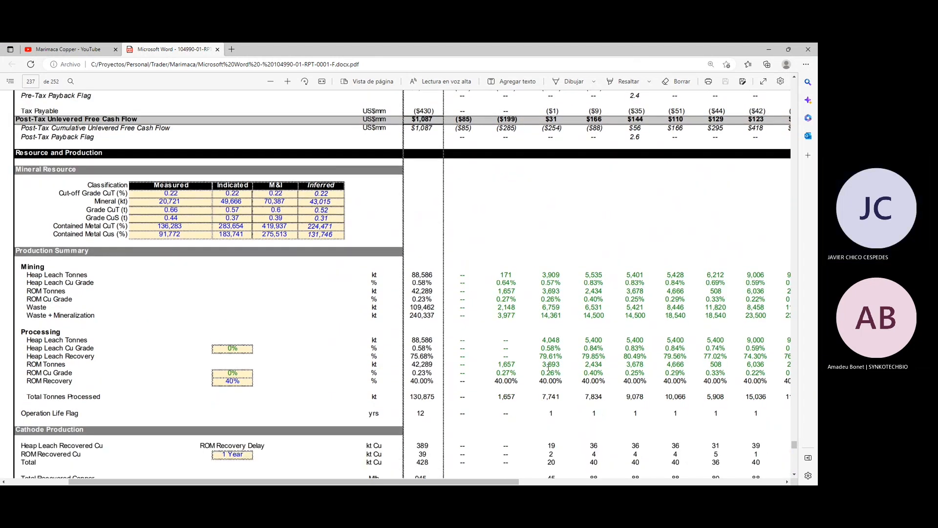
scroll(548, 367, down, 1)
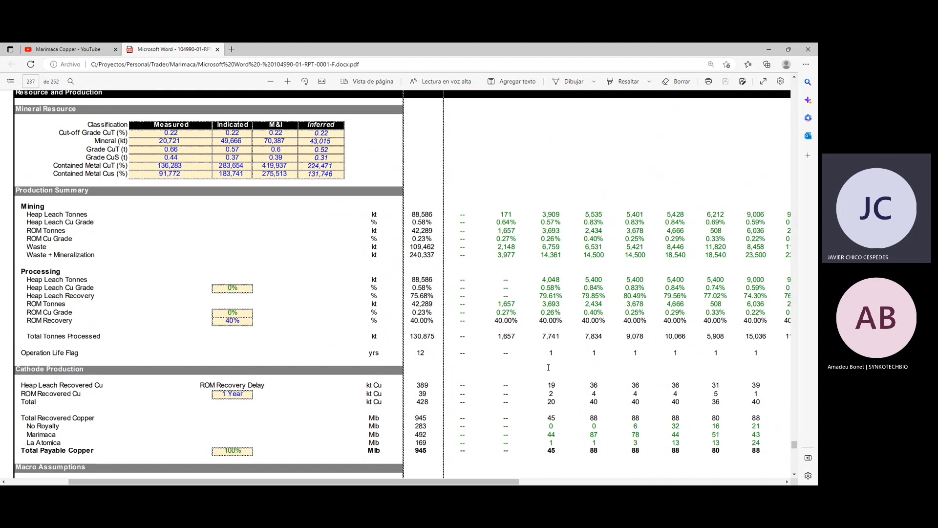
Point out the 2024 heap leach tonnes and the 2025 mined heap leach copper grade and recovery figures by selecting them.
double_click(509, 214)
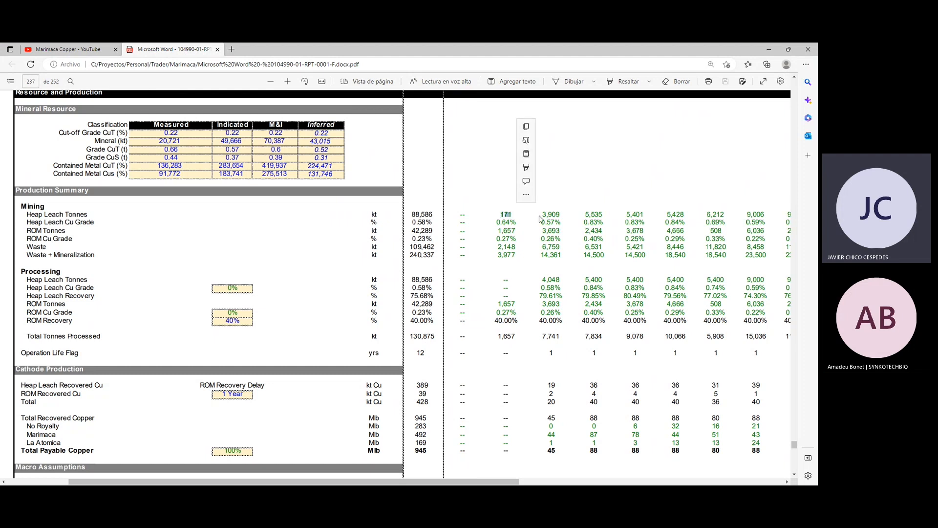
click(555, 223)
drag(541, 223, 561, 223)
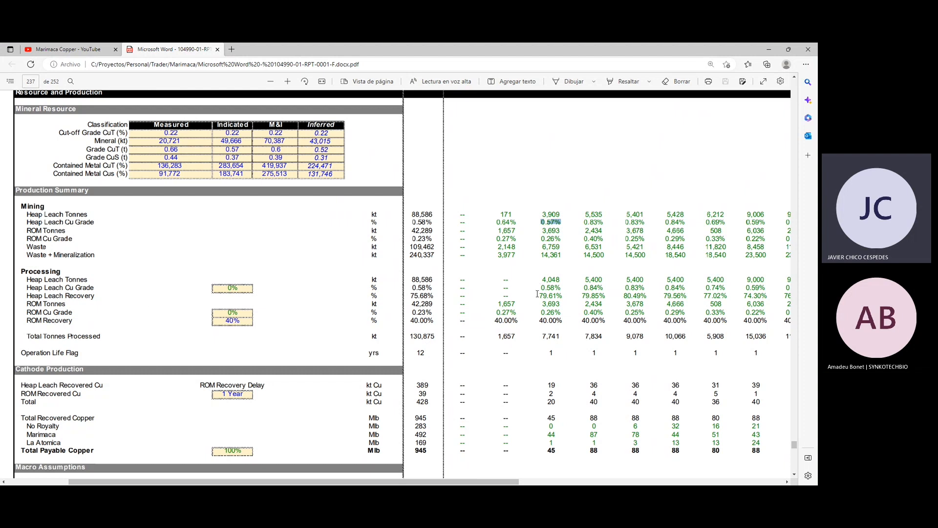
drag(552, 294, 539, 295)
right_click(560, 315)
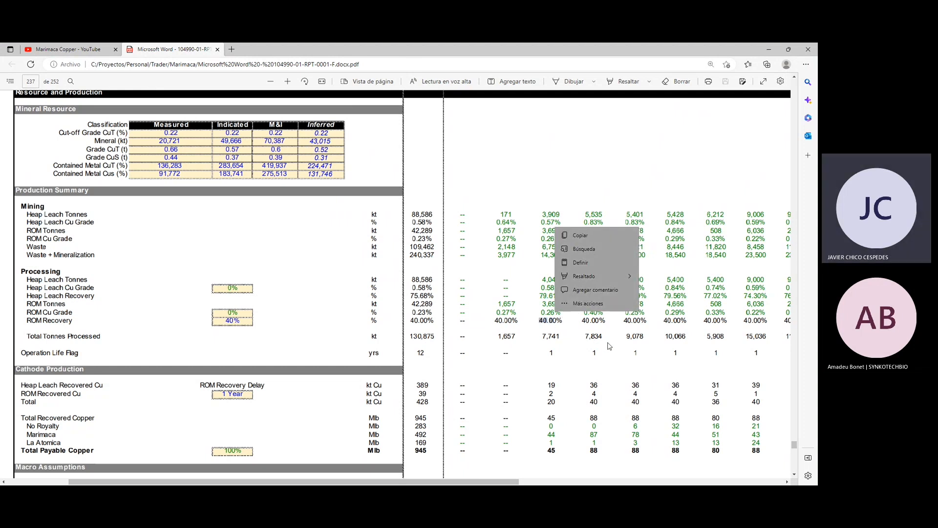
Check the Mining figures by year, selecting the 2026 heap leach copper grade and the heap leach tonnes for 2027 and 2030.
scroll(608, 346, up, 3)
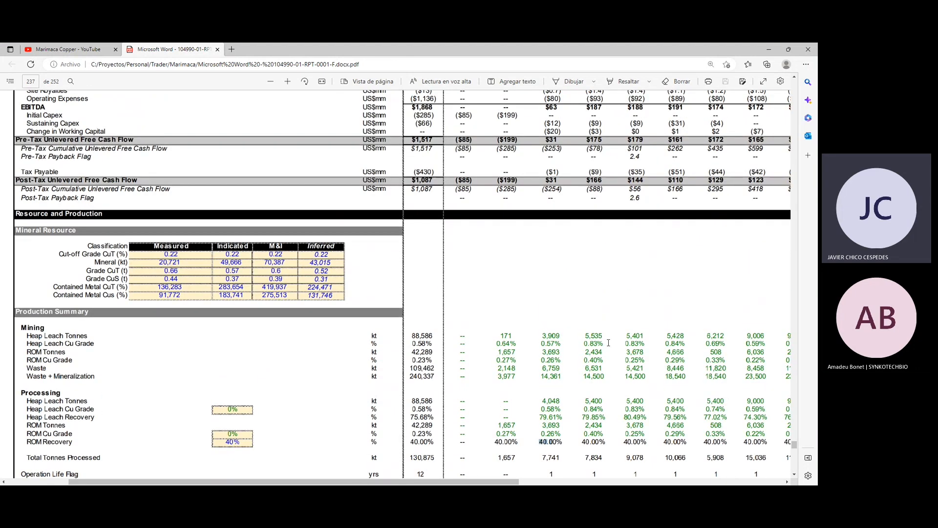
scroll(609, 342, up, 2)
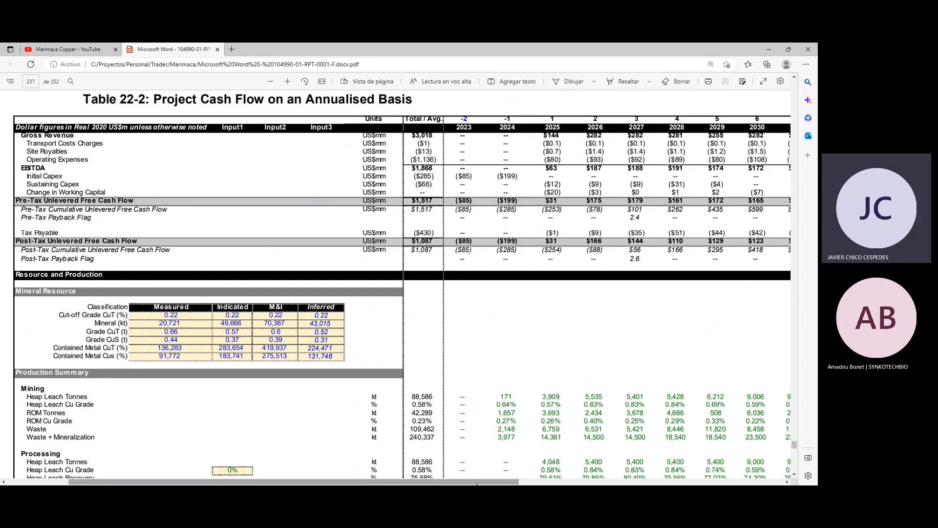
drag(476, 483, 516, 483)
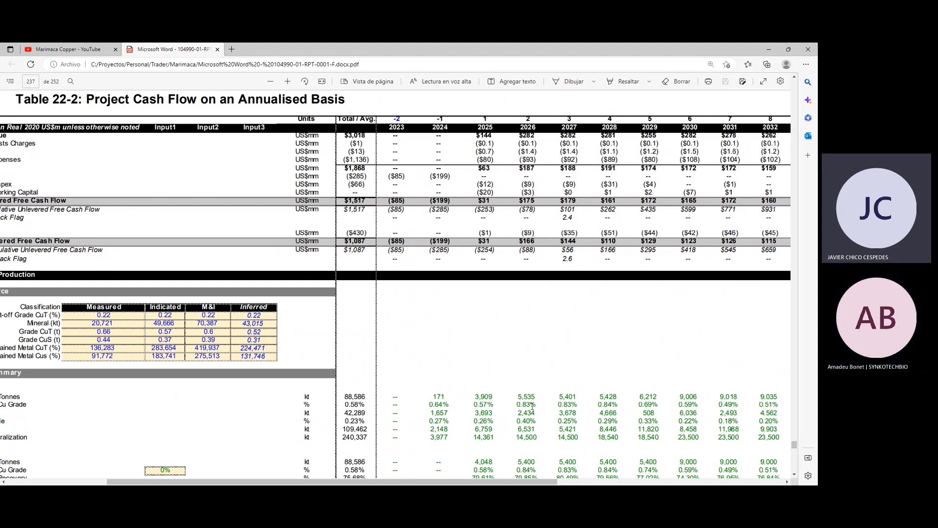
drag(553, 406, 518, 405)
drag(561, 397, 571, 398)
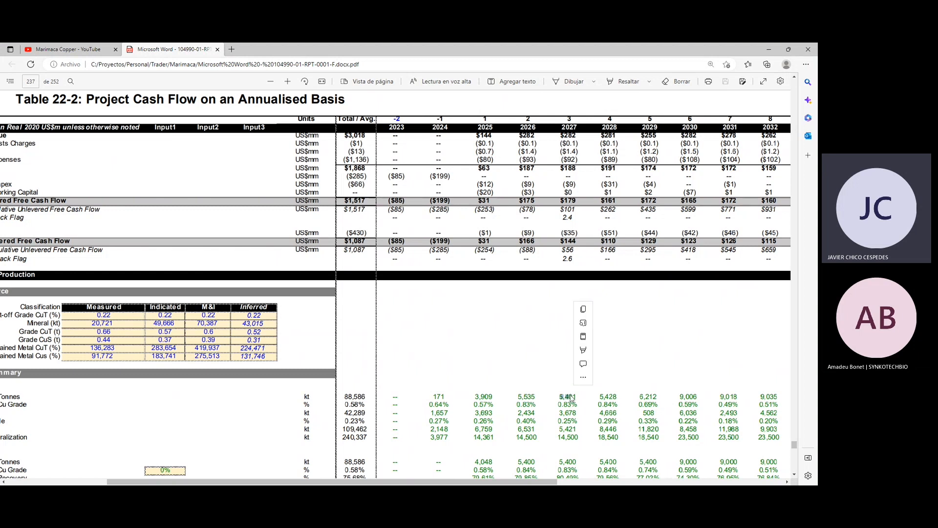
click(693, 396)
double_click(695, 395)
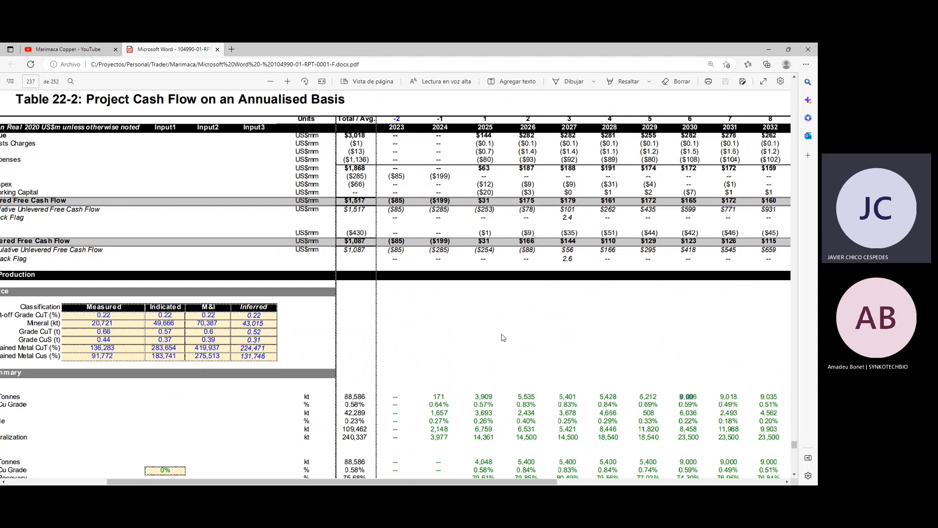
Return to the row names of the cash flow table and select the Initial Capex label.
scroll(501, 336, down, 3)
scroll(501, 336, up, 3)
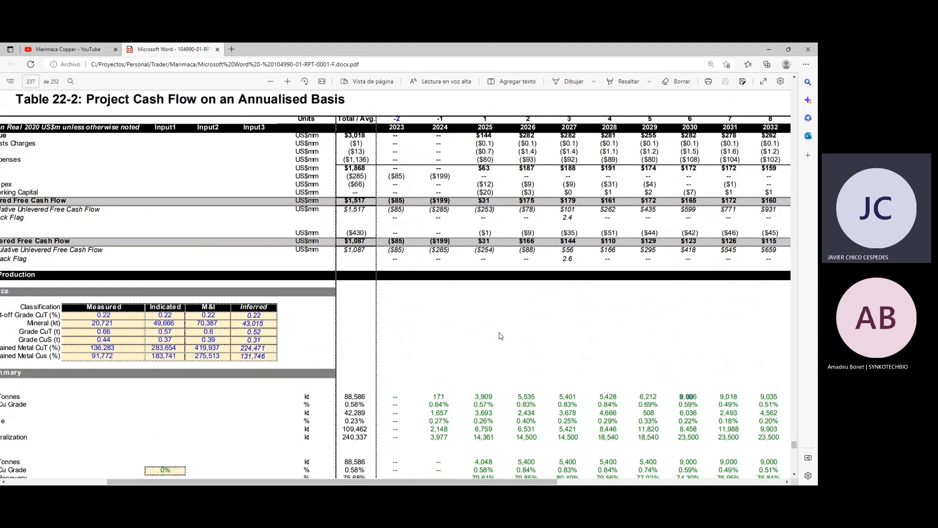
drag(538, 481, 494, 480)
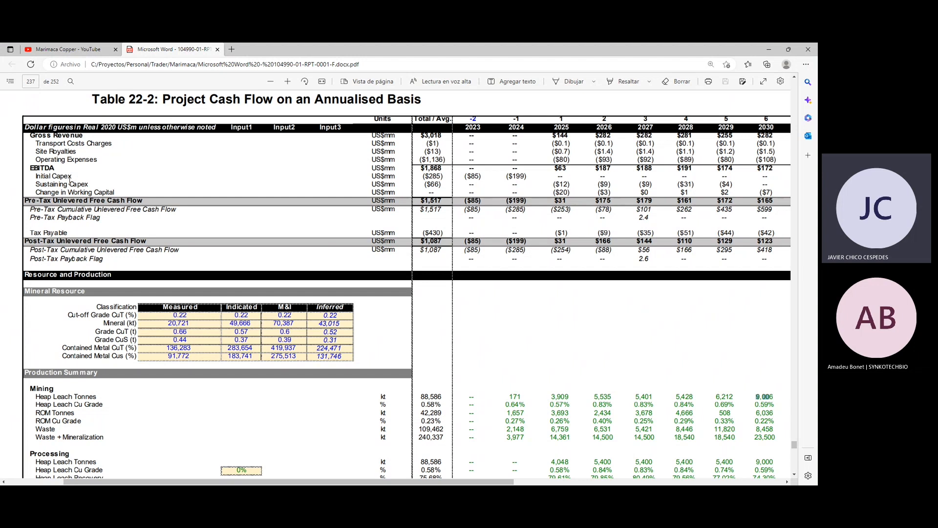
drag(37, 175, 71, 178)
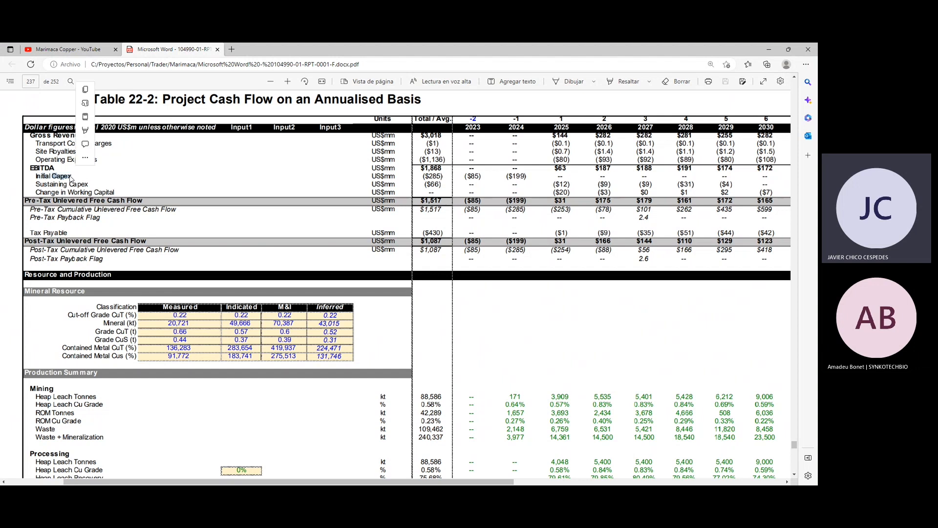
Point out the Change in Working Capital label, the 2024 ROM tonnes and the 2025 working capital figure by selecting them.
click(38, 194)
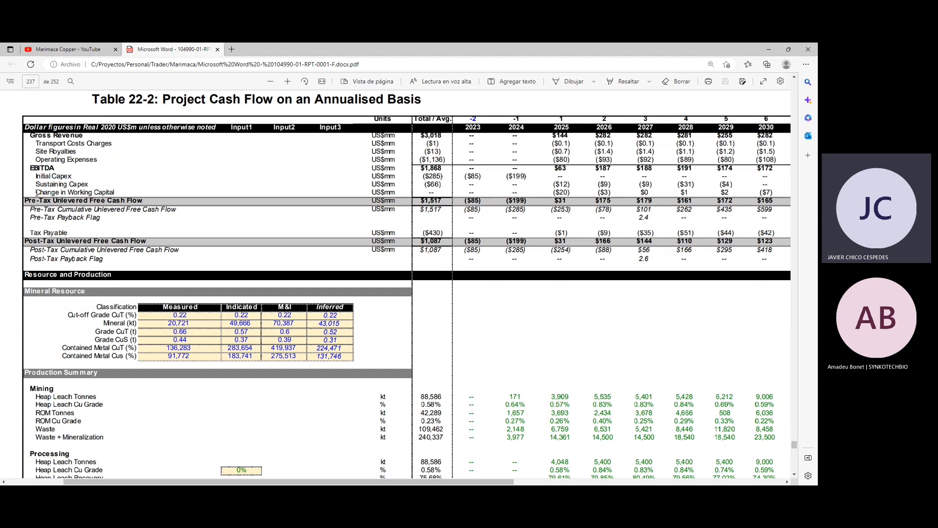
drag(78, 192, 115, 192)
click(86, 194)
drag(508, 414, 511, 414)
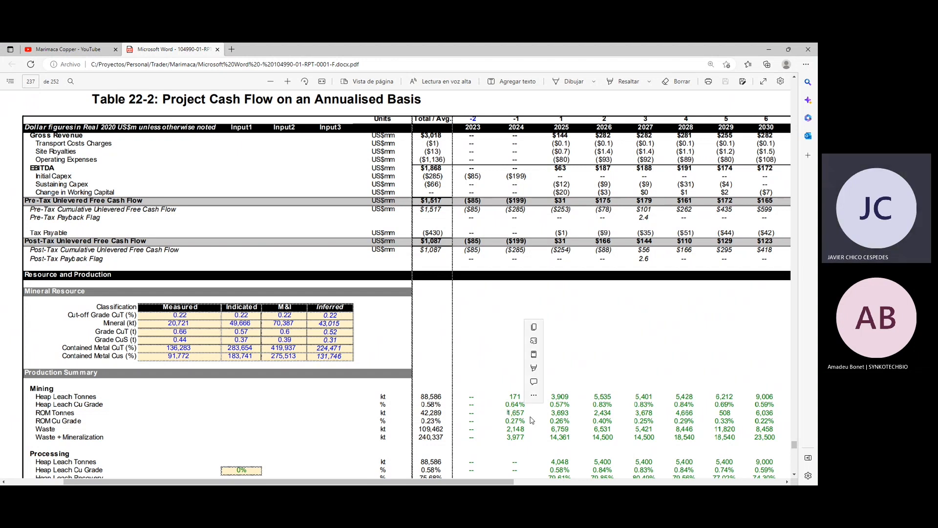
click(523, 415)
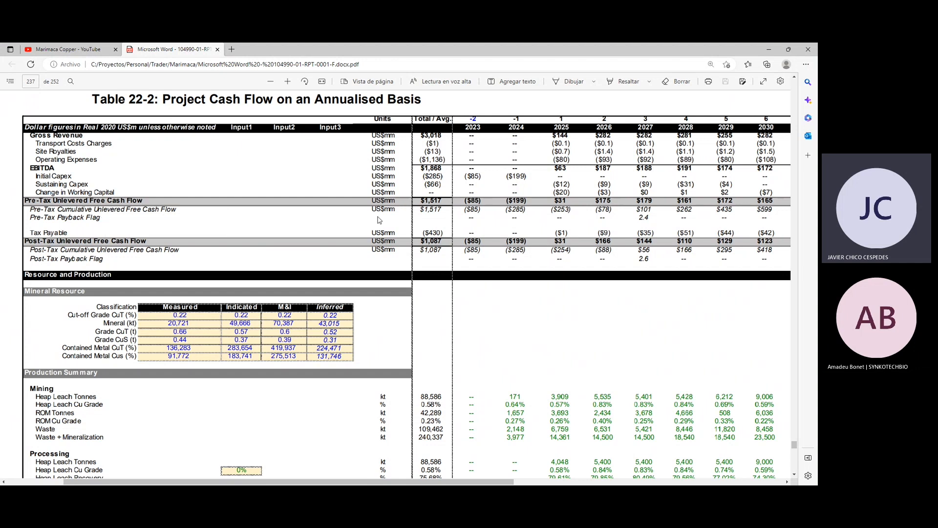
double_click(565, 193)
Examine the cash flow table's remaining years through 2037 and the recovery, cathode production, copper price and revenue rows beneath it.
drag(512, 481, 724, 458)
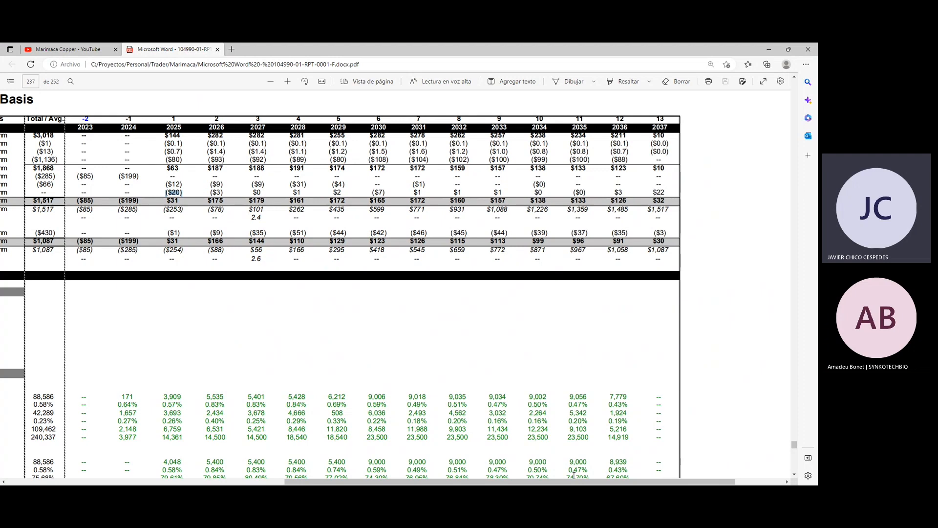
drag(571, 482, 455, 482)
click(366, 199)
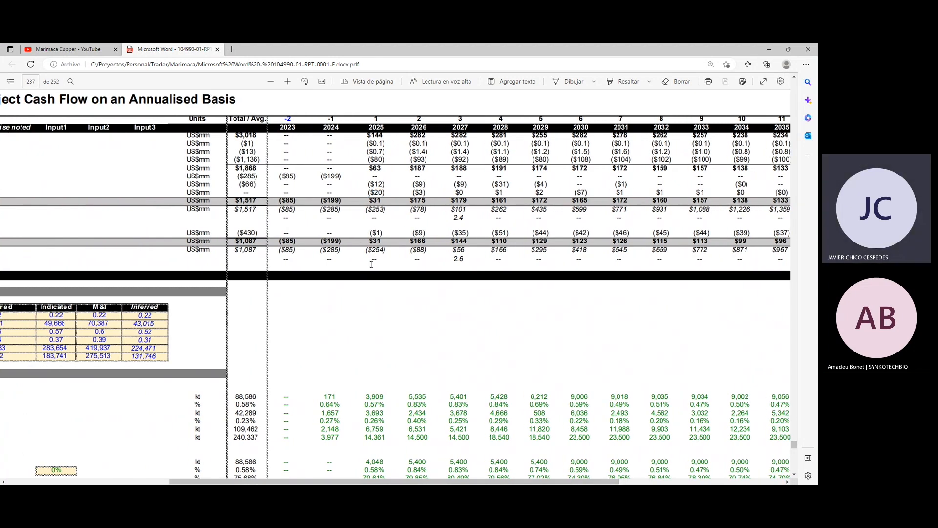
scroll(370, 269, down, 2)
scroll(370, 269, down, 10)
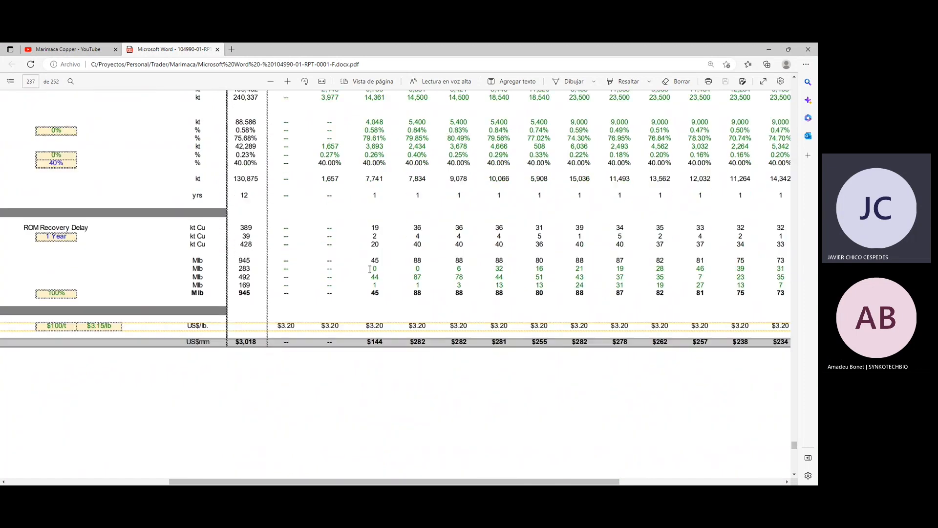
scroll(370, 268, up, 8)
scroll(370, 269, up, 15)
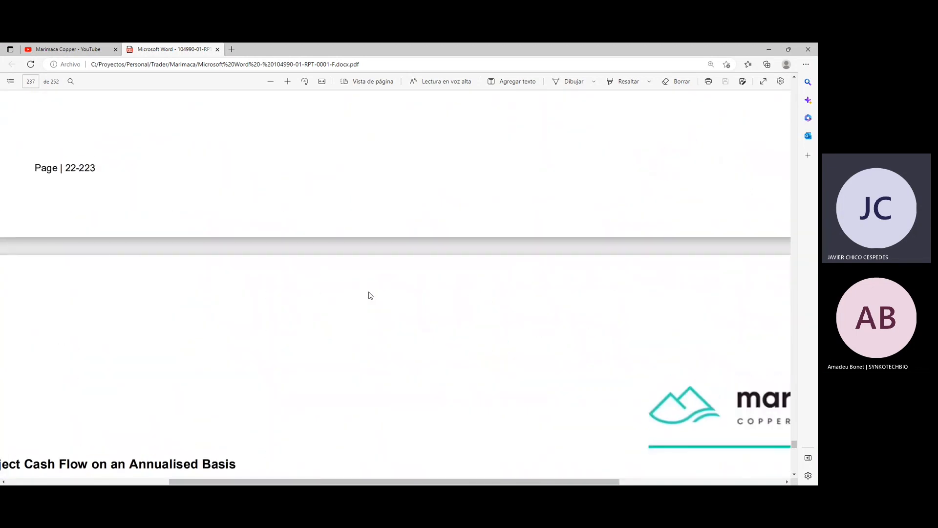
scroll(369, 293, down, 10)
scroll(369, 294, down, 6)
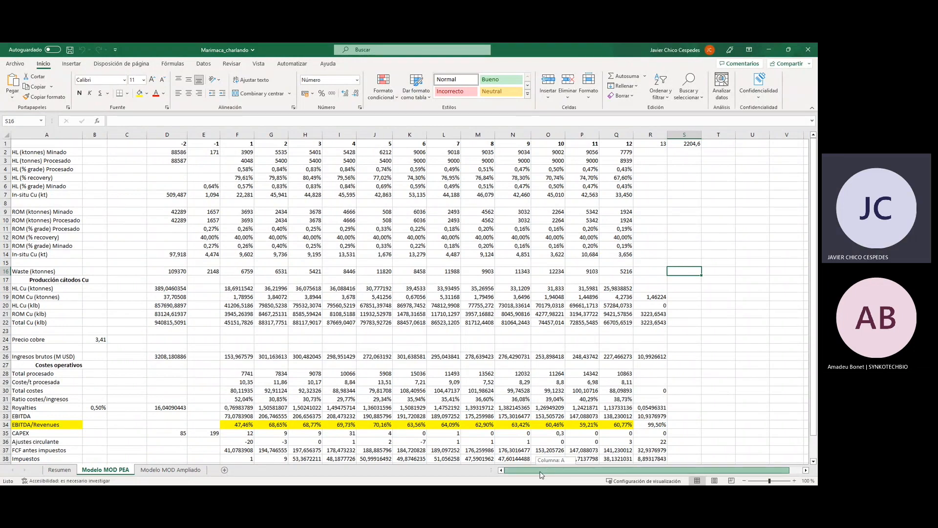
Switch to the Marimaca_charlando workbook in Excel and check the mined HL and ROM rows and the mined HL total's formula.
click(31, 153)
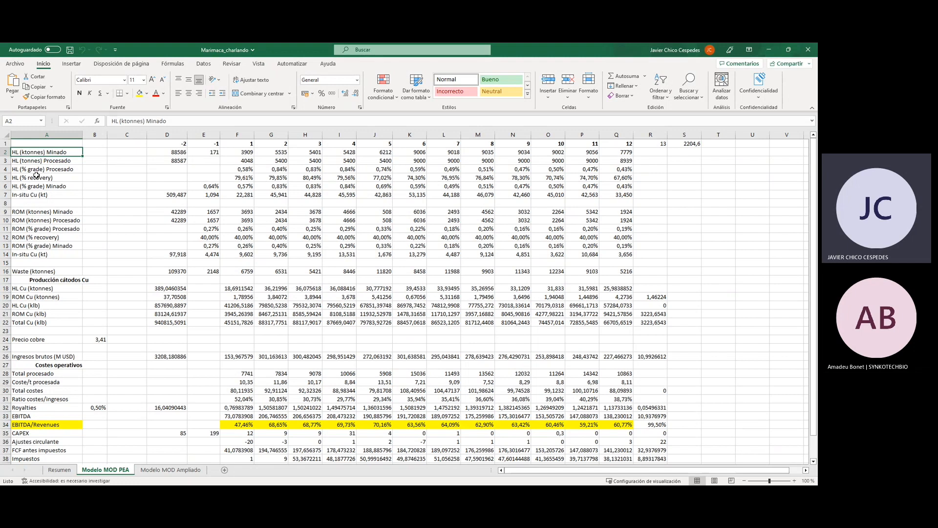
click(42, 212)
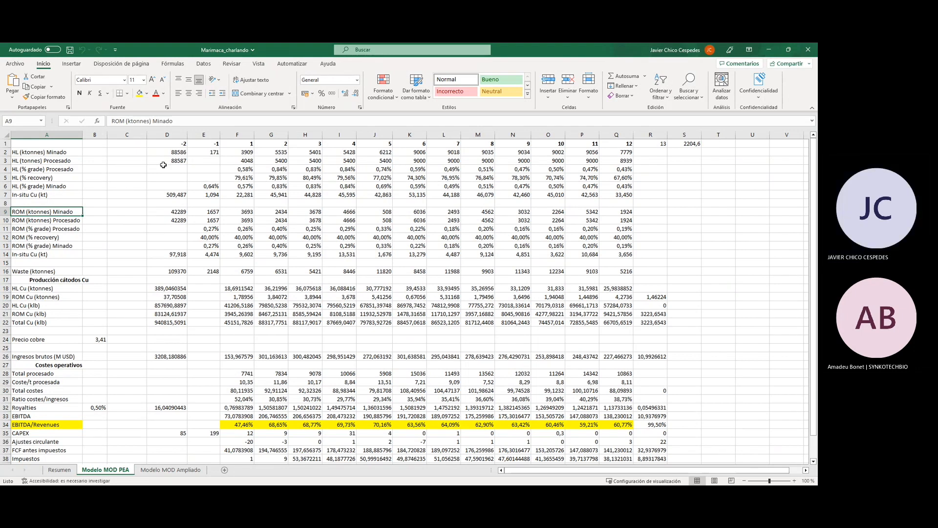
click(180, 154)
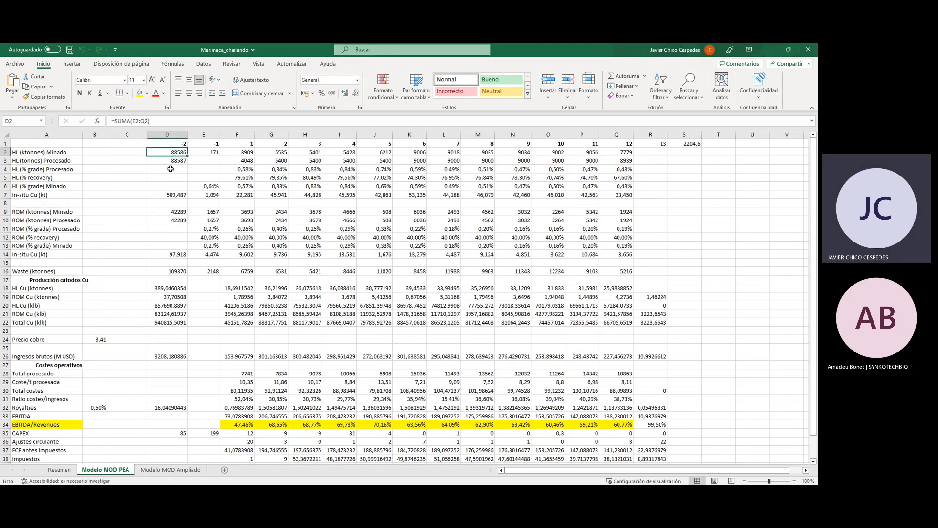
Check the year 1 heap leach cells for mined and processed tonnes, grades, recovery and in-situ copper.
click(240, 152)
click(238, 162)
click(236, 168)
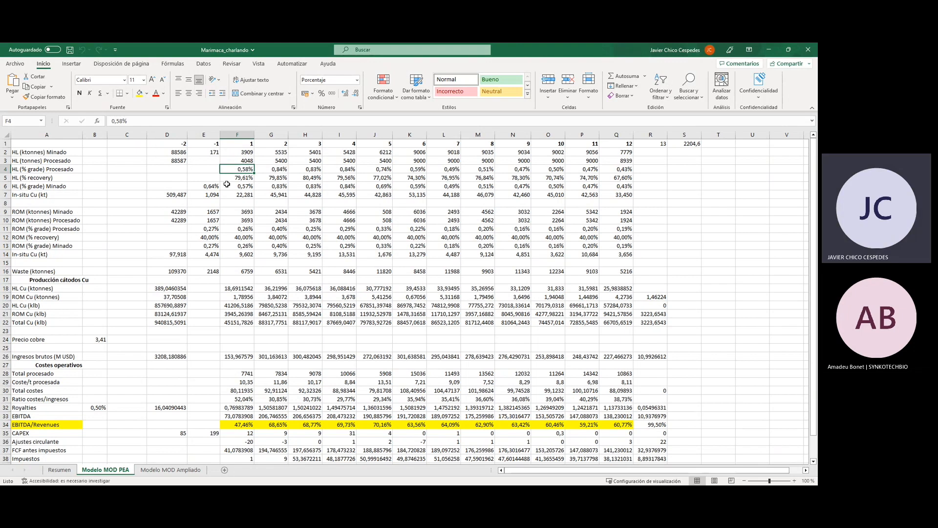
click(235, 177)
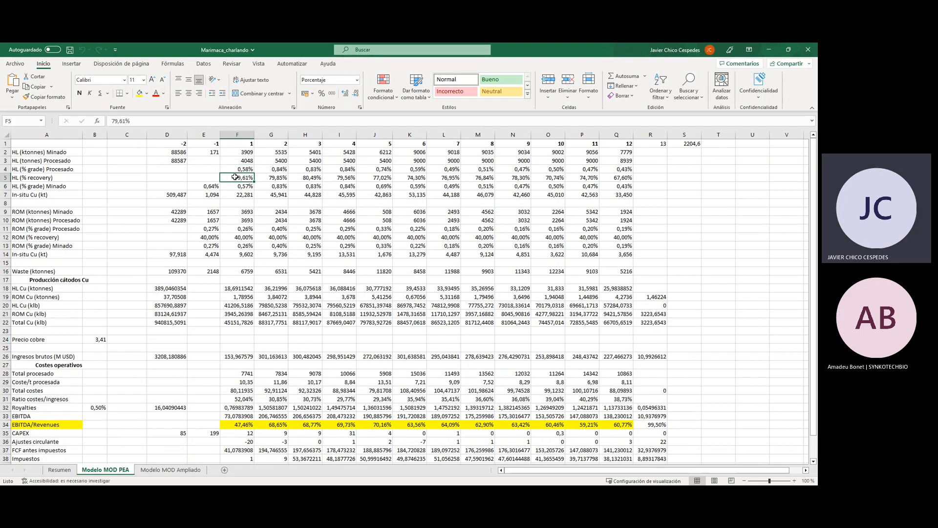
click(237, 187)
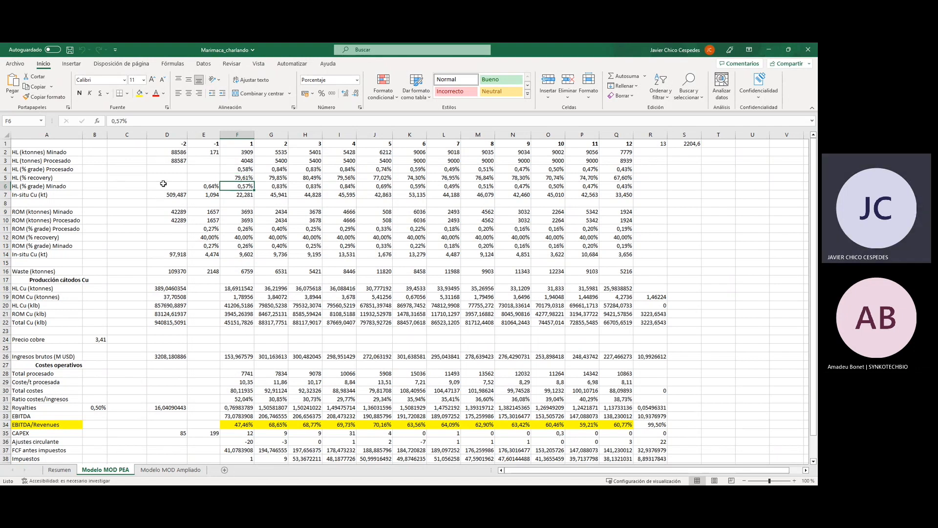
click(240, 195)
click(237, 188)
Inspect the formulas for year 1 HL Cu and ROM Cu cathode production, displaying the cells the HL formula references.
click(235, 289)
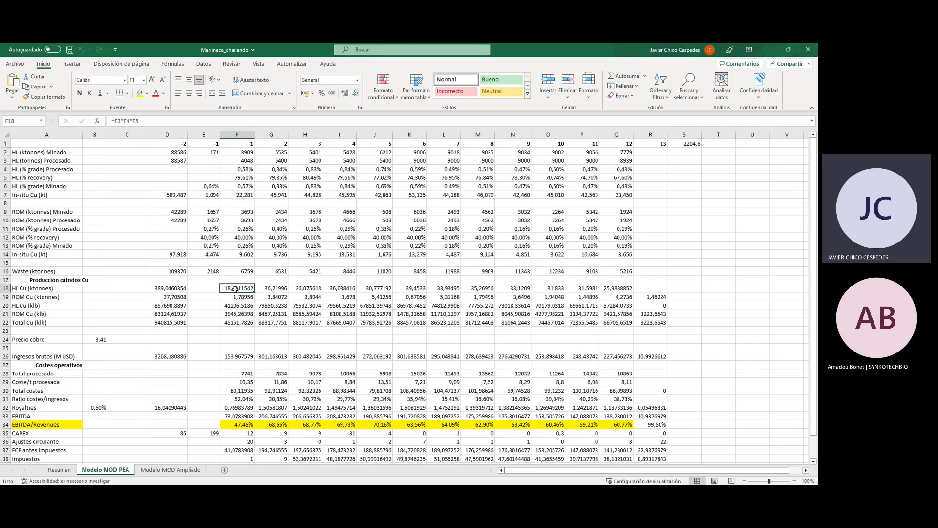
click(166, 125)
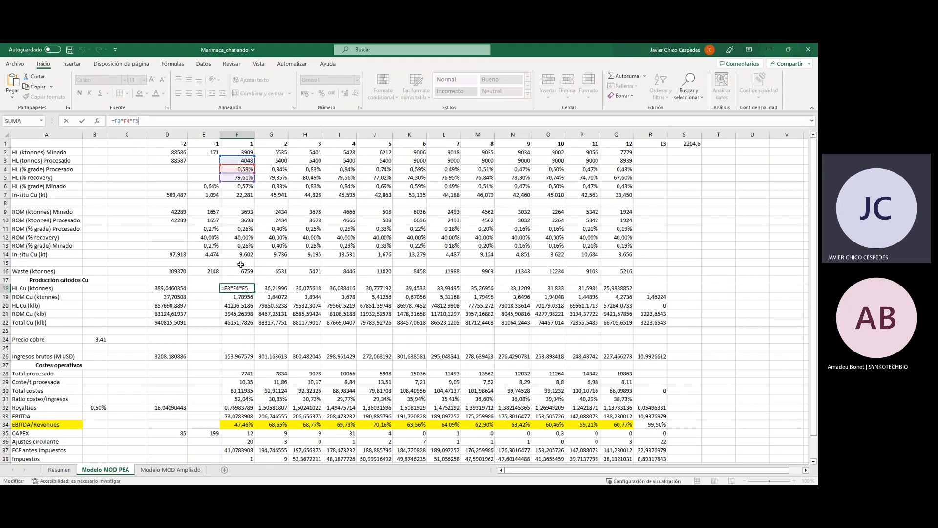
key(Return)
click(238, 289)
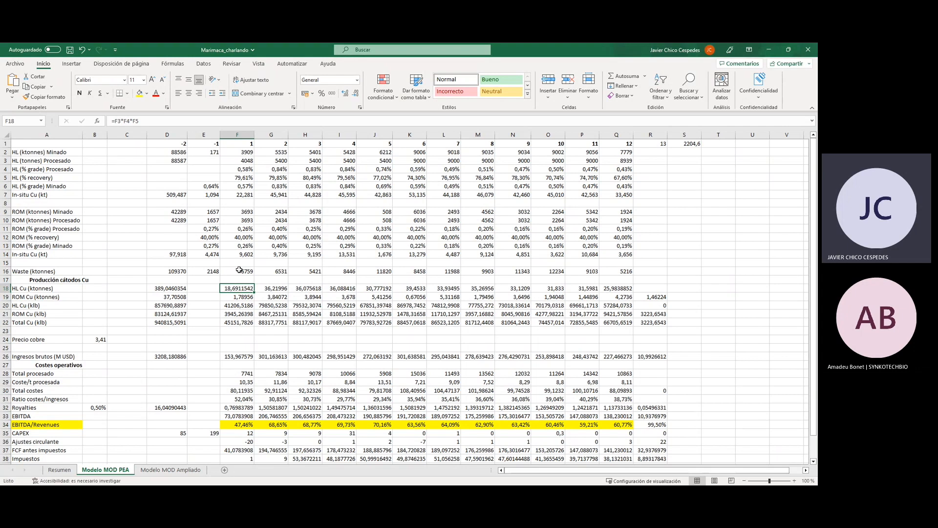
click(239, 297)
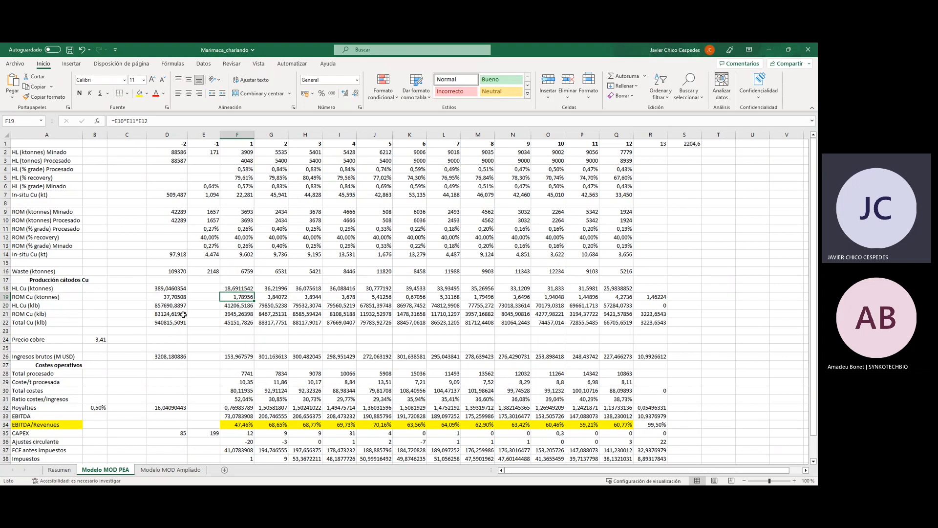
Check the year 1 gross revenue formula and go through the cost per processed tonne from year 1 to year 11 and back.
click(247, 356)
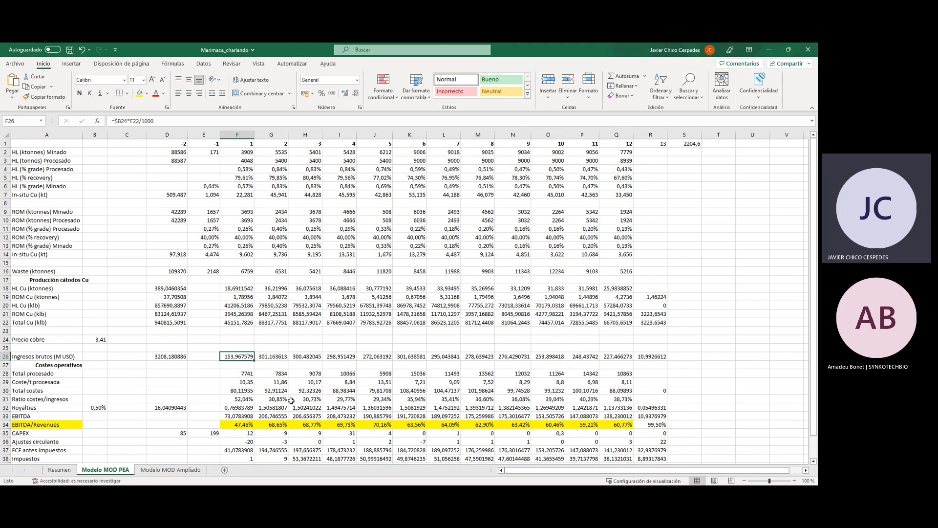
click(246, 383)
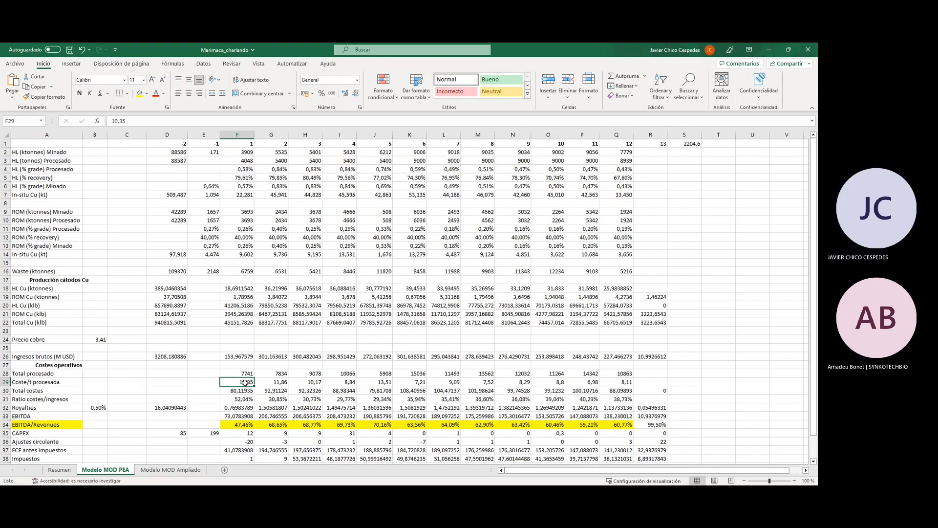
key(Right)
key(Right)
key(Right)
key(Right)
key(Right)
key(Right)
key(Right)
key(Right)
key(Right)
key(Right)
key(Right)
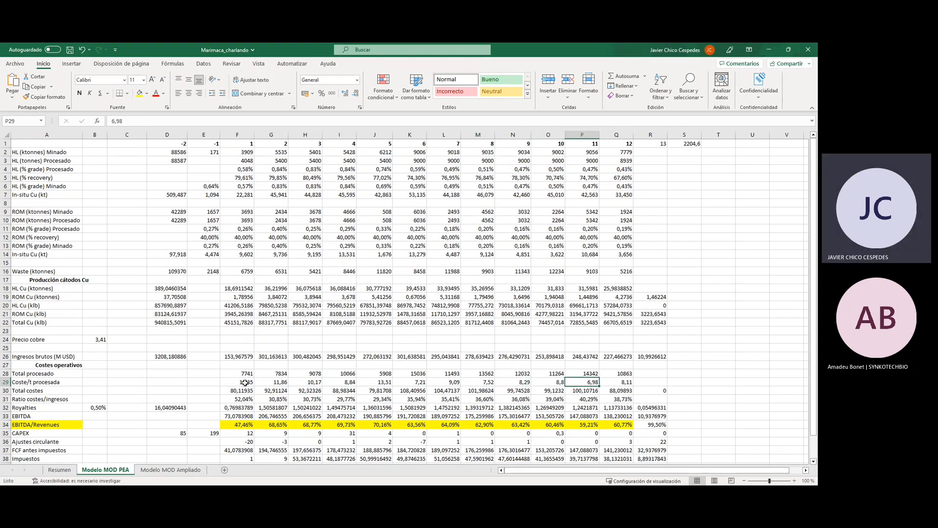
key(Left)
key(Left)
key(Left)
key(Left)
key(Left)
key(Left)
key(Left)
key(Left)
key(Left)
key(Left)
key(Left)
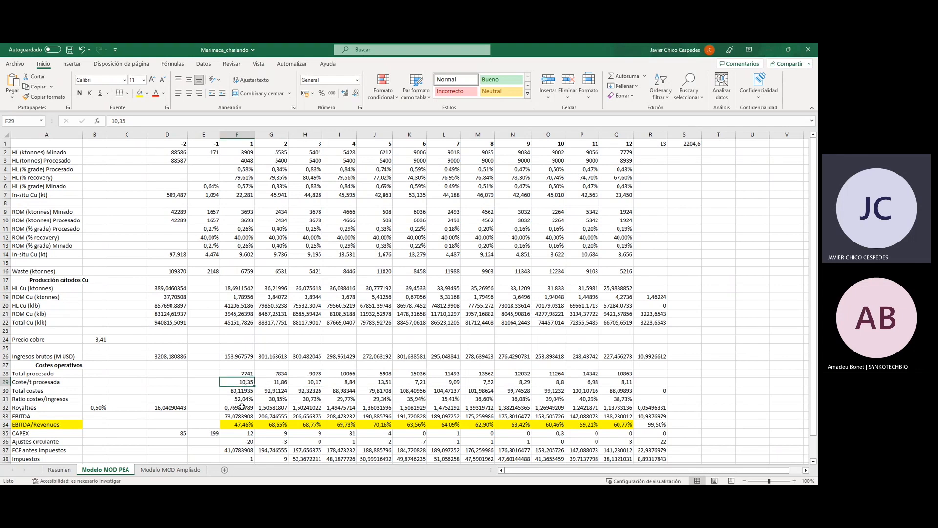
Review the year 1 royalties, EBITDA, working capital adjustment and pre-tax free cash flow cells and their formulas.
scroll(242, 407, down, 1)
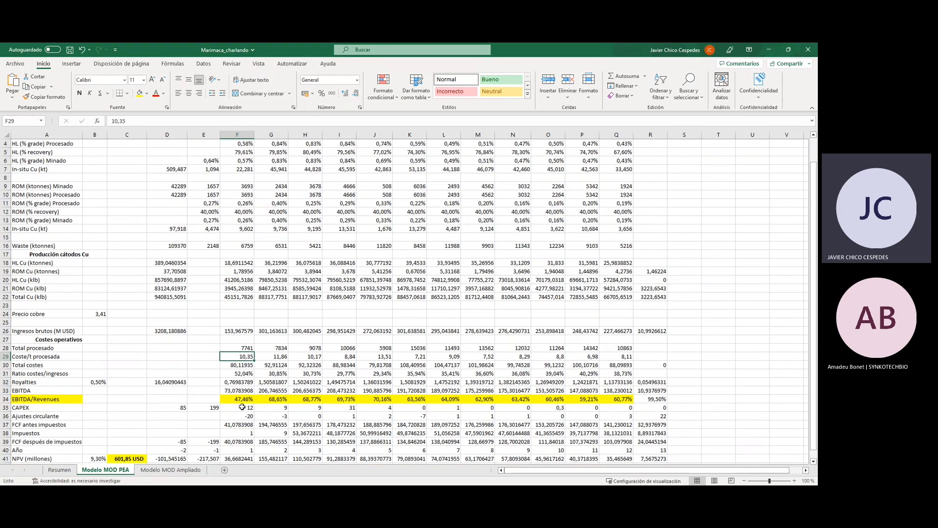
click(234, 382)
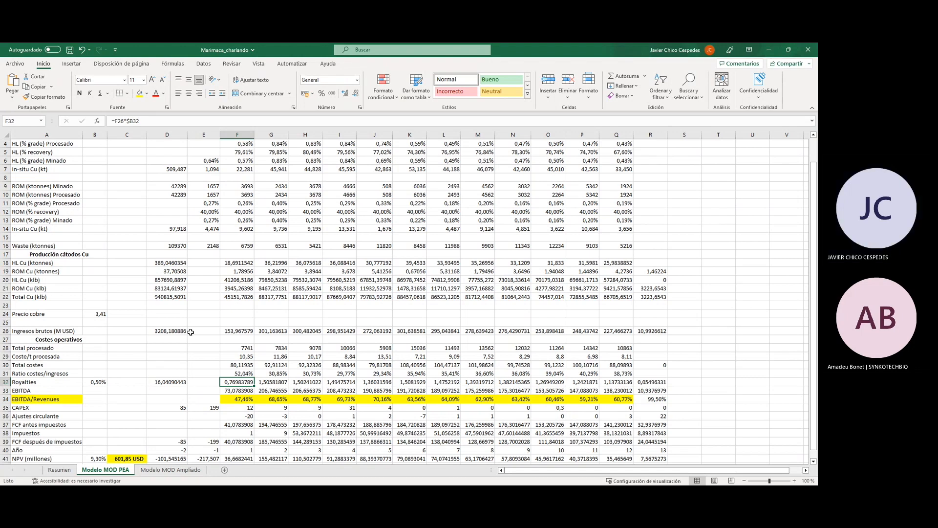
click(241, 390)
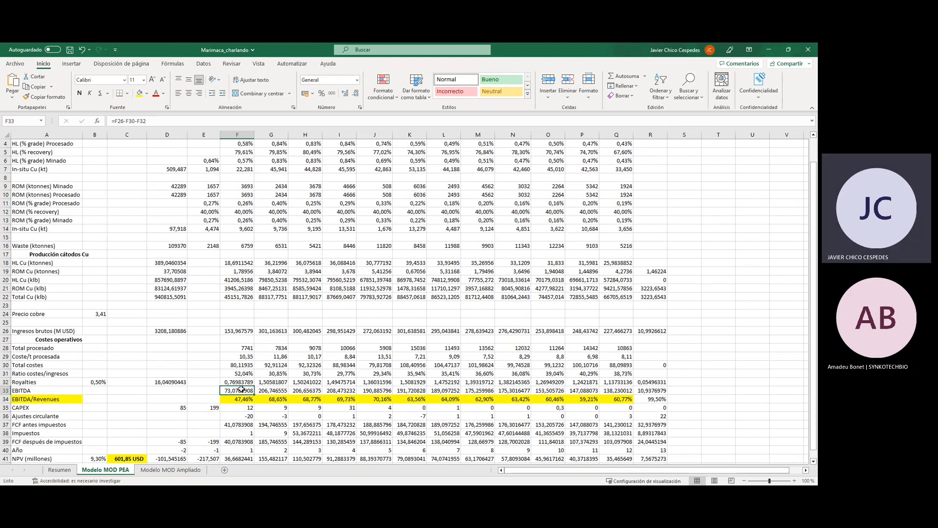
scroll(241, 390, down, 1)
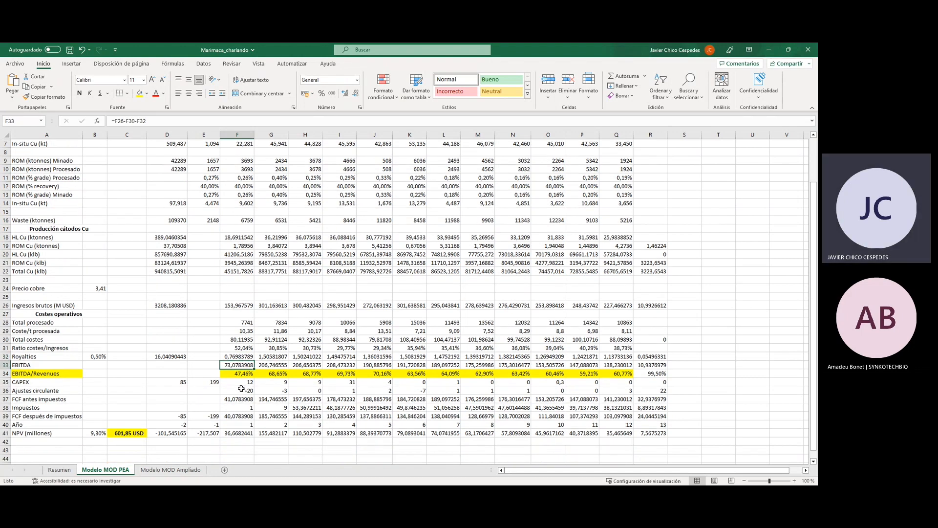
click(238, 389)
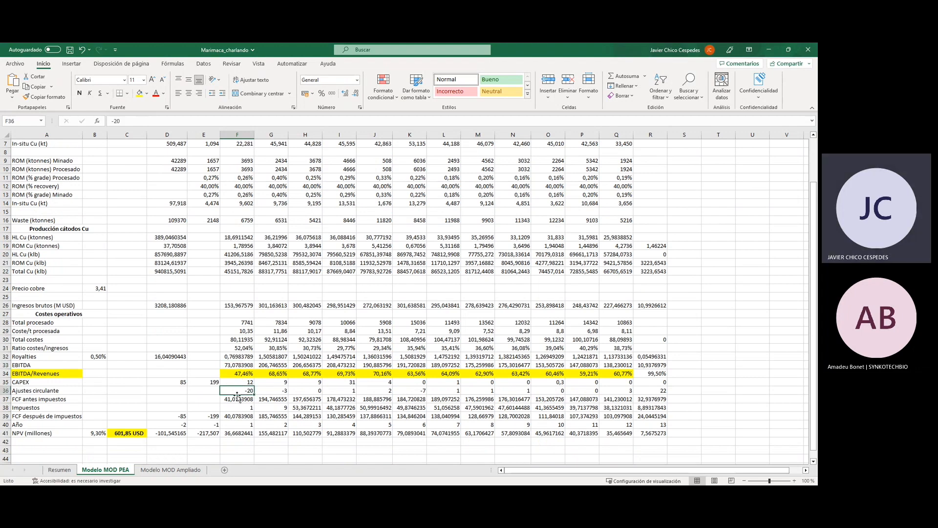
click(230, 400)
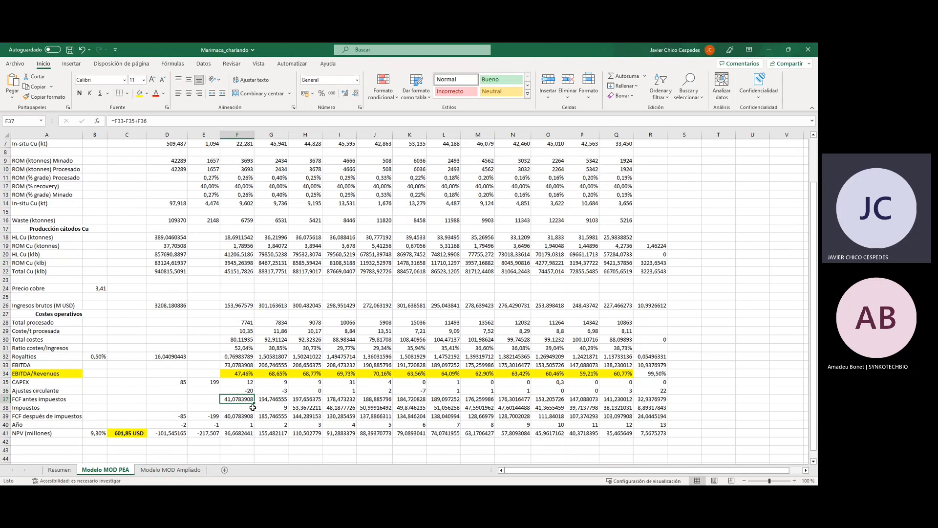
Compare how the taxes in the Impuestos row are entered or calculated for years 1 to 4.
click(239, 408)
click(261, 408)
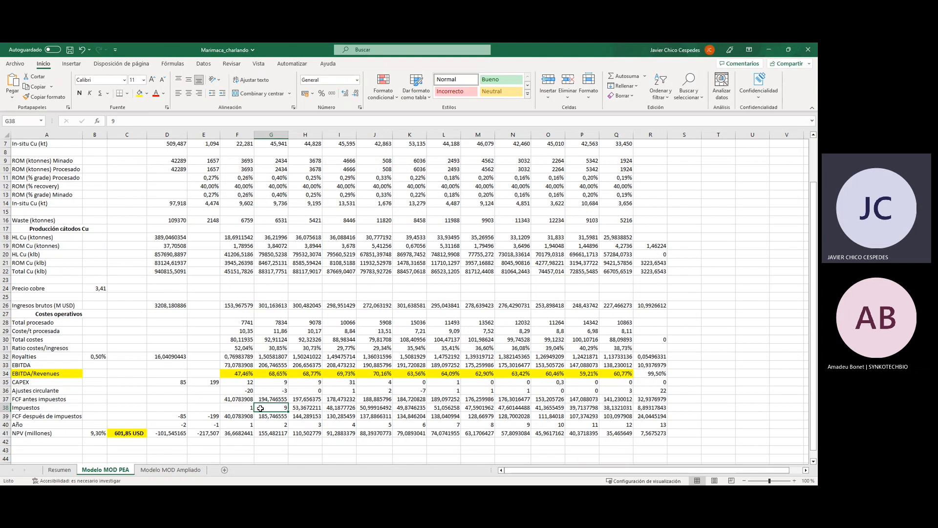
click(300, 409)
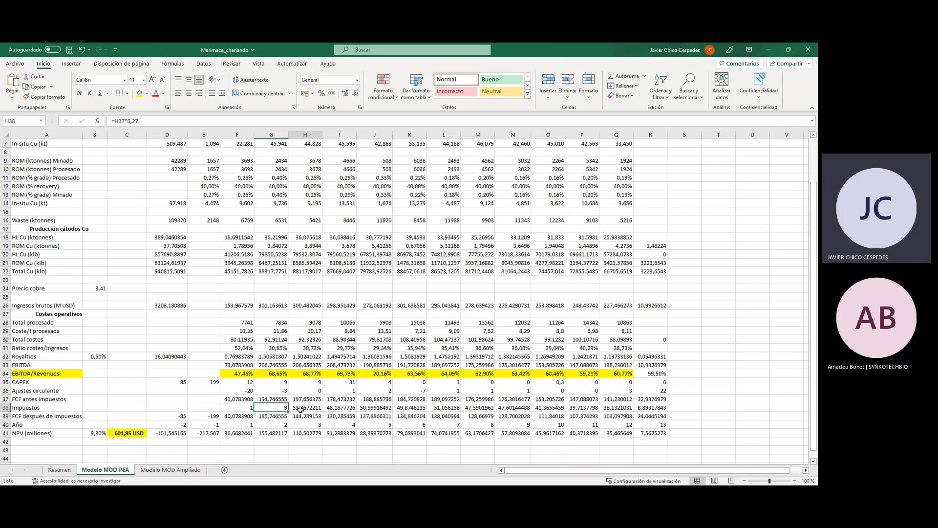
click(330, 408)
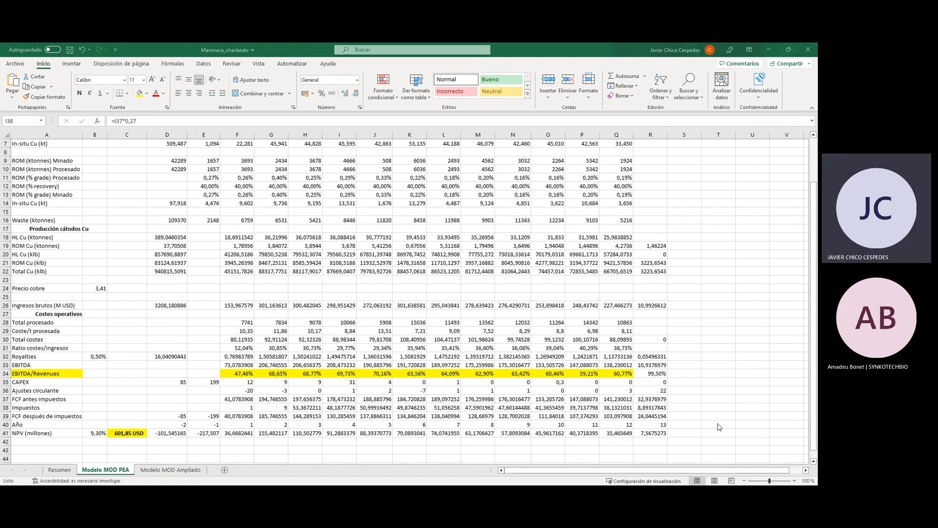
Inspect the year 1 after-tax free cash flow formula, the year 2 NPV formula and the NPV discount rate's source.
click(235, 416)
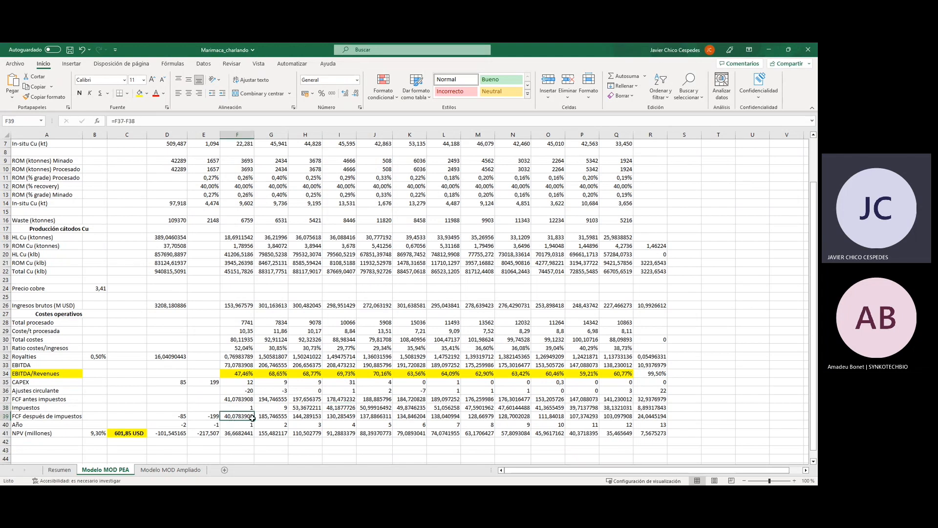
click(277, 435)
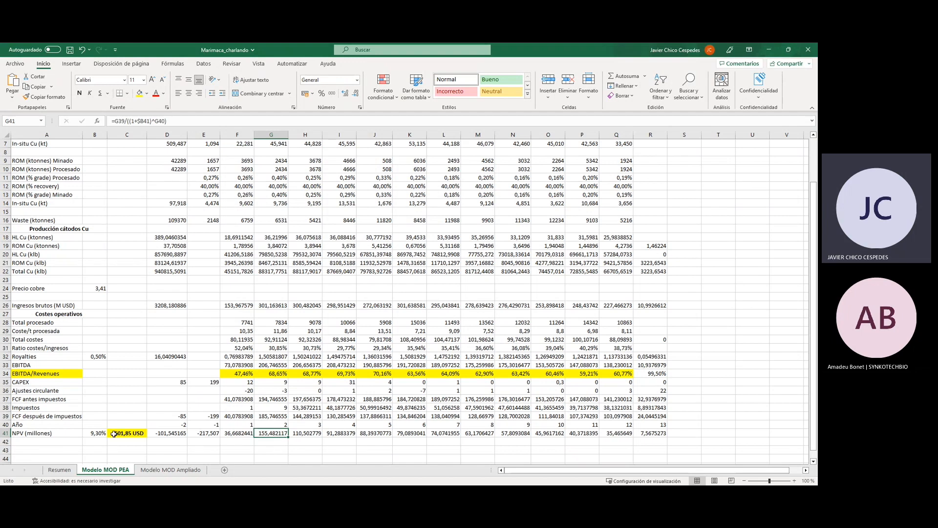
click(98, 432)
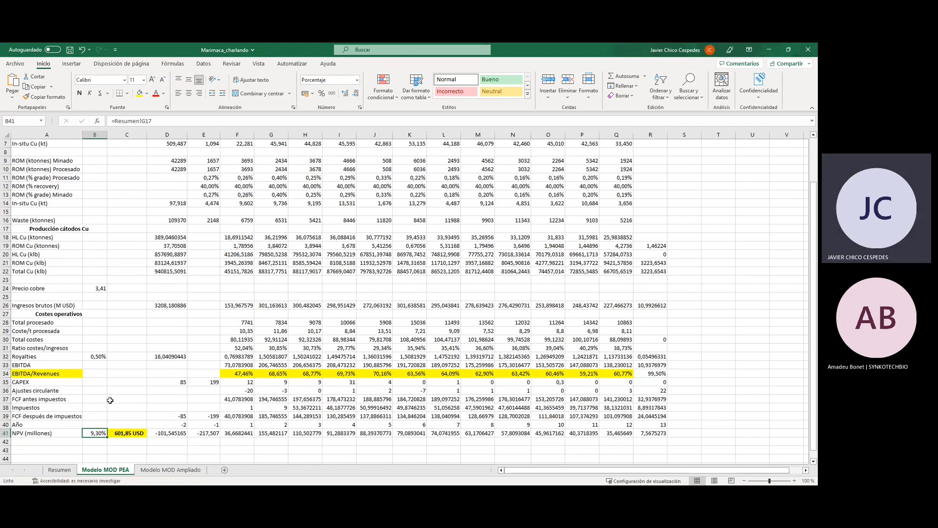
click(281, 434)
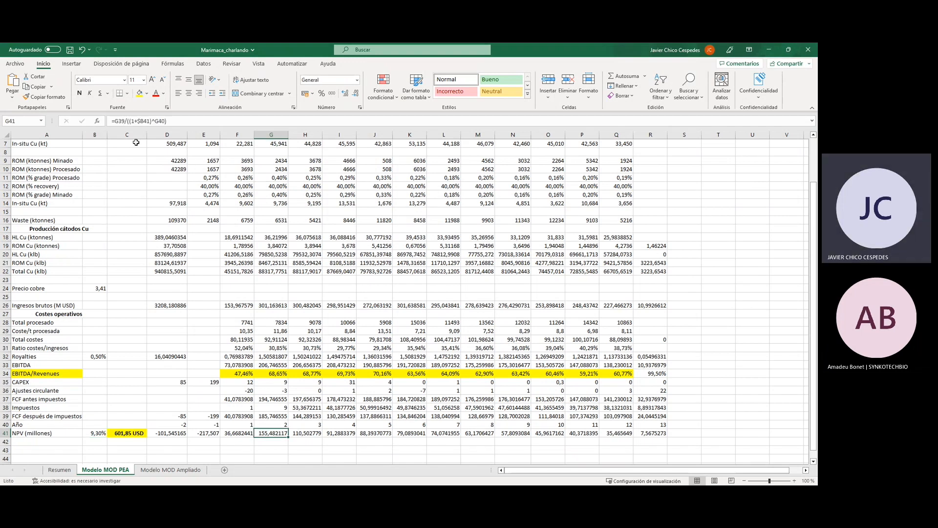
Examine the cell references in the year 2 NPV formula, leaving the formula as it is.
click(145, 122)
key(BackSpace)
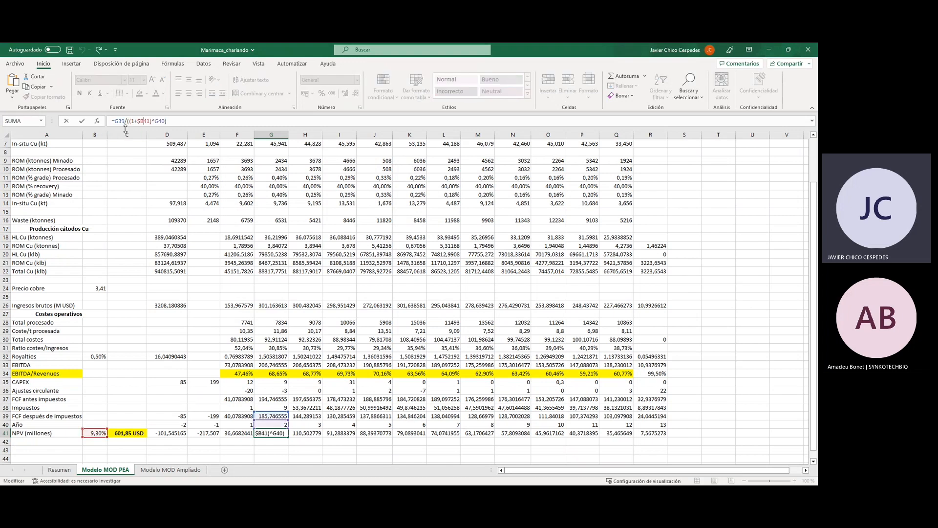
click(127, 121)
text(()
key(ctrl+Return)
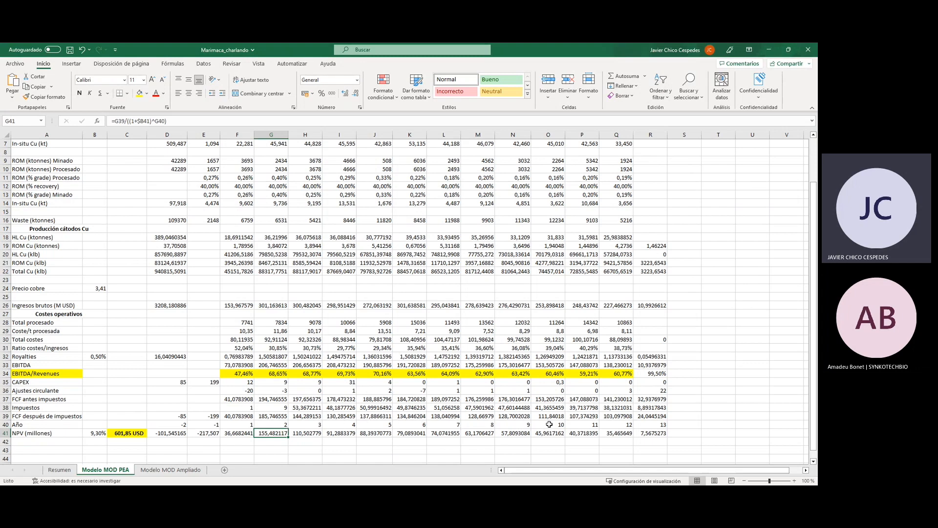
Compare the year 11 NPV with the year 11 after-tax free cash flow and their formulas.
click(573, 435)
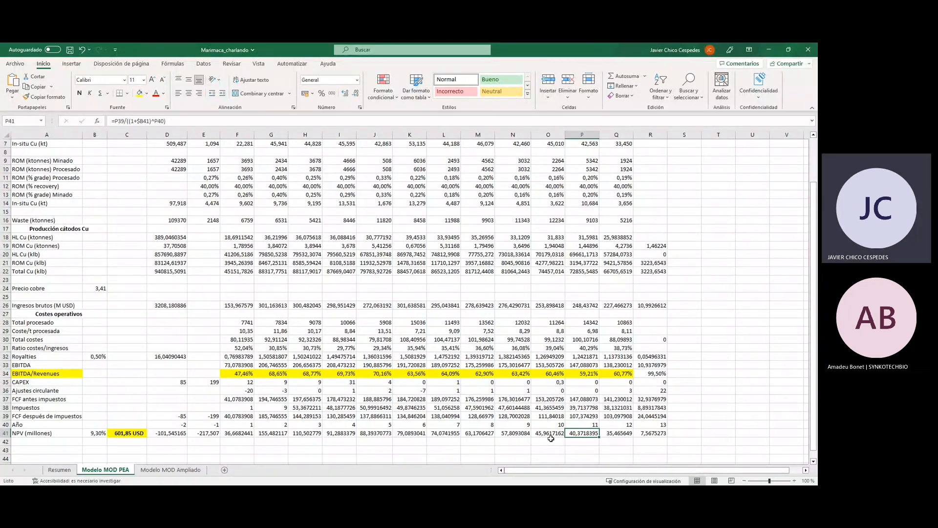
click(573, 415)
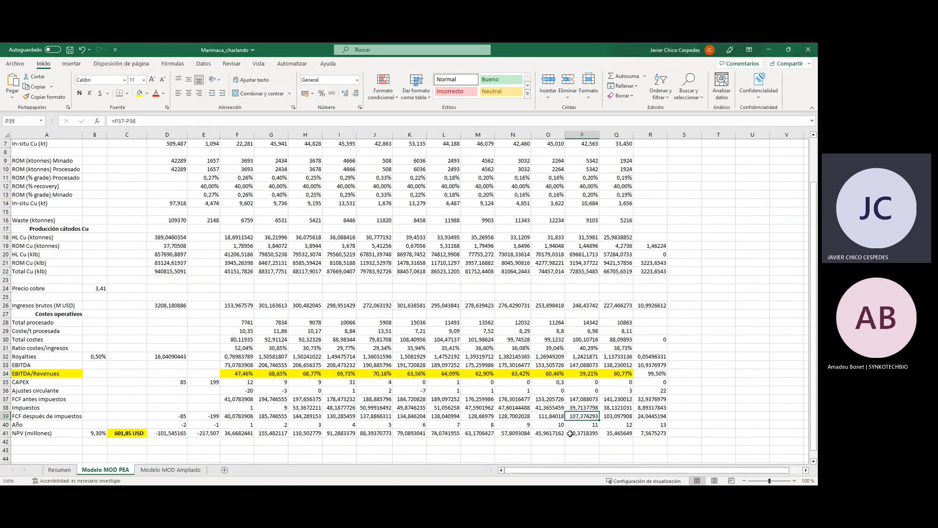
click(570, 433)
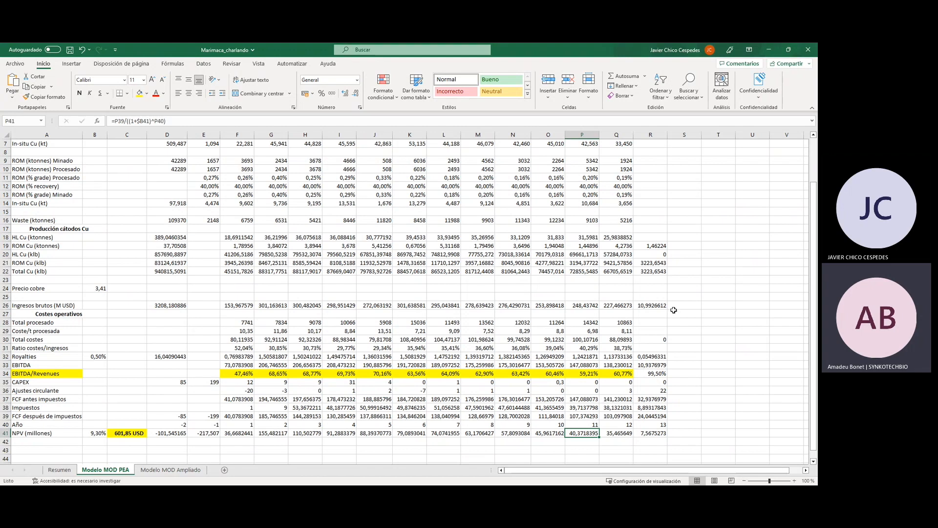
Open the Resumen sheet and review the risk-free yield, reliable resources and total cells in the Tasa de descuento section.
key(alt+Tab)
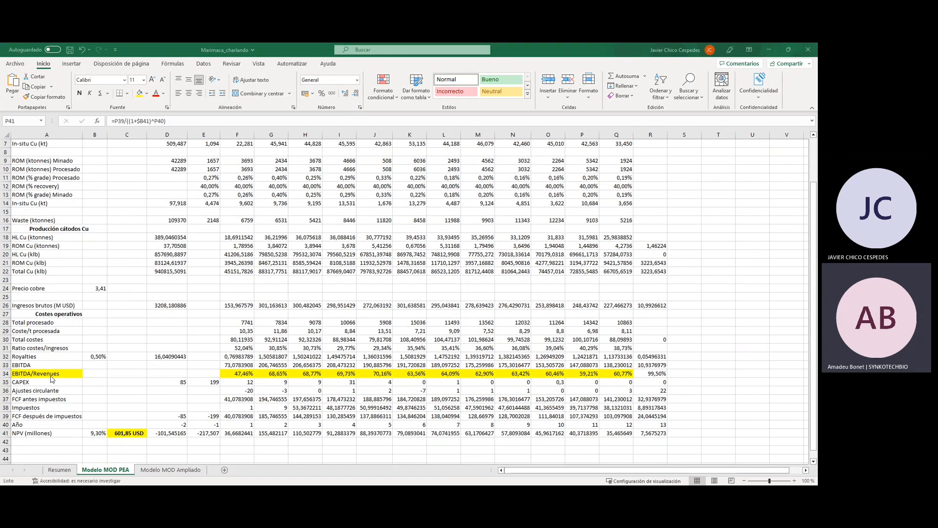
click(72, 471)
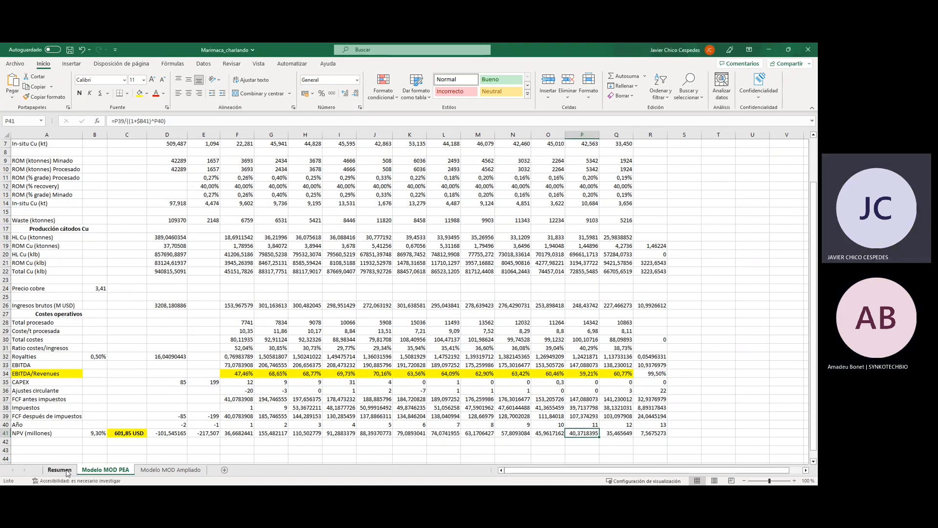
click(59, 470)
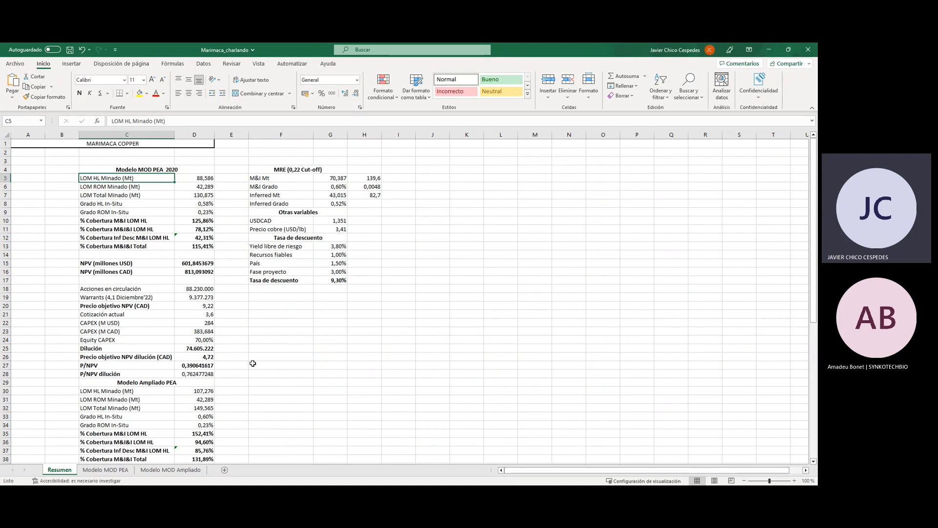
click(302, 239)
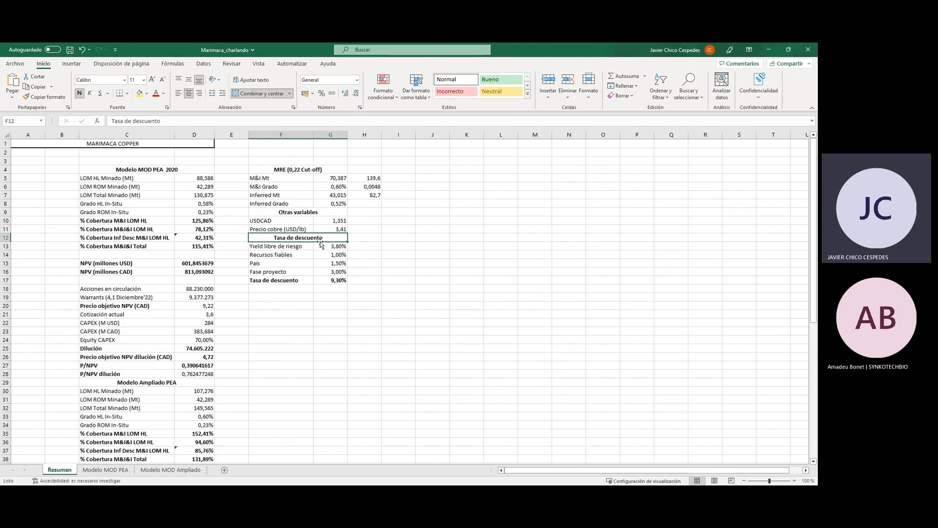
click(275, 247)
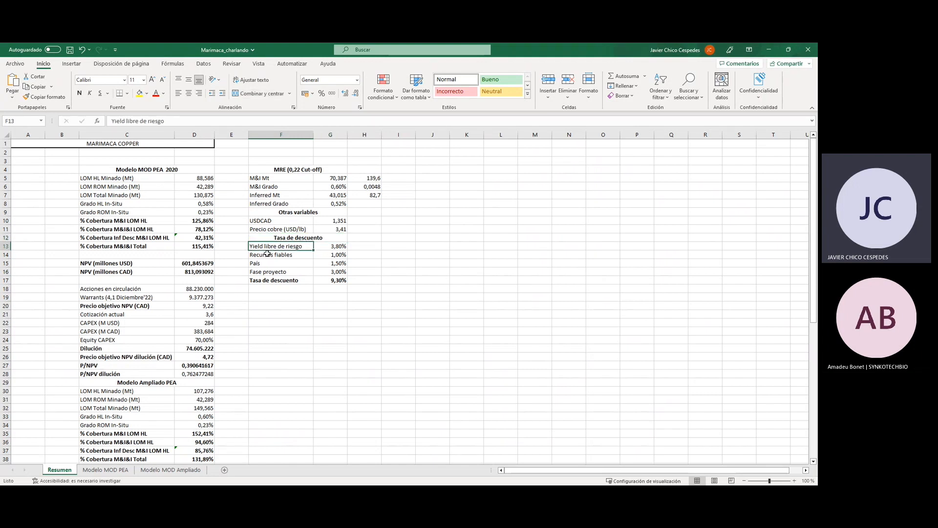
click(335, 246)
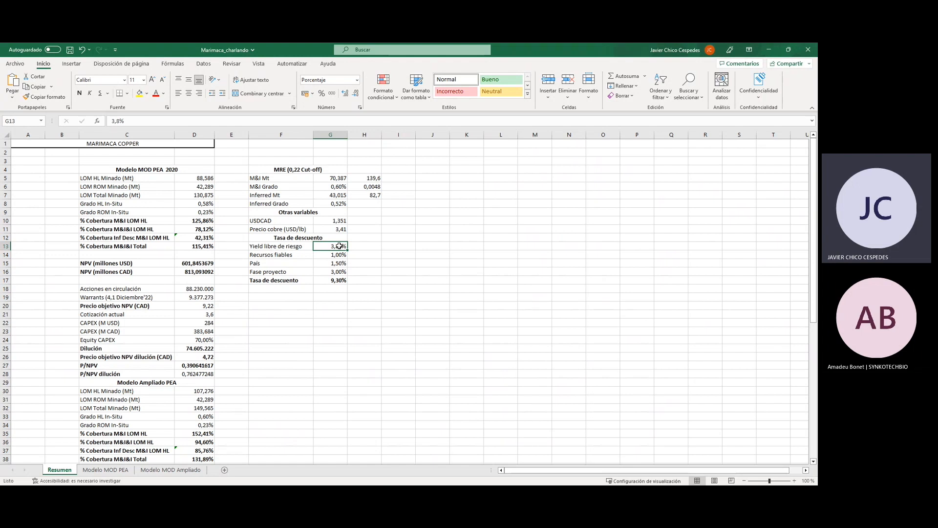
click(337, 254)
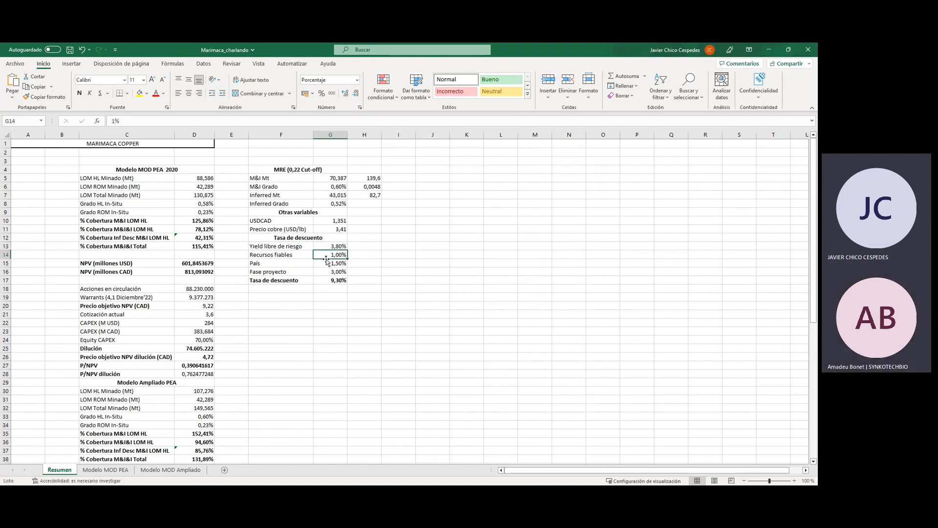
click(326, 282)
click(329, 243)
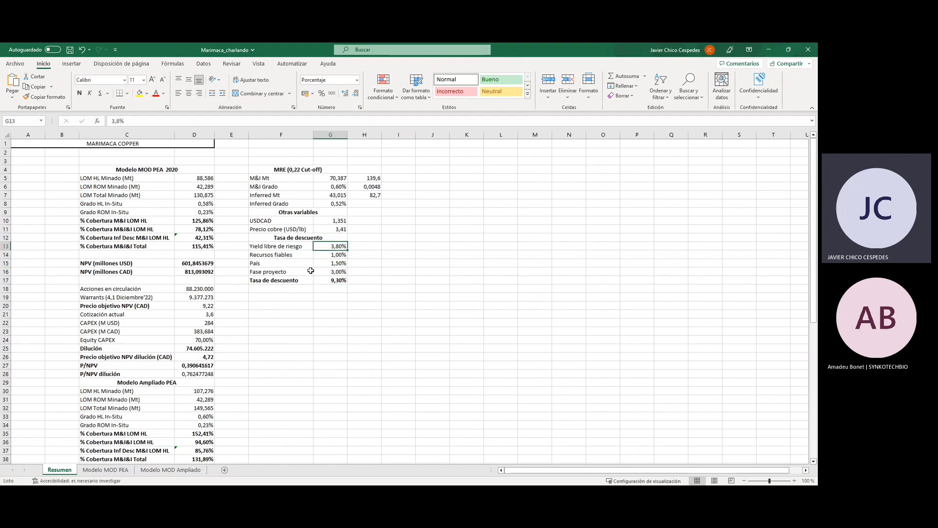
Go through the Recursos fiables, País and Fase proyecto premiums and the formula that adds up the discount rate.
click(269, 258)
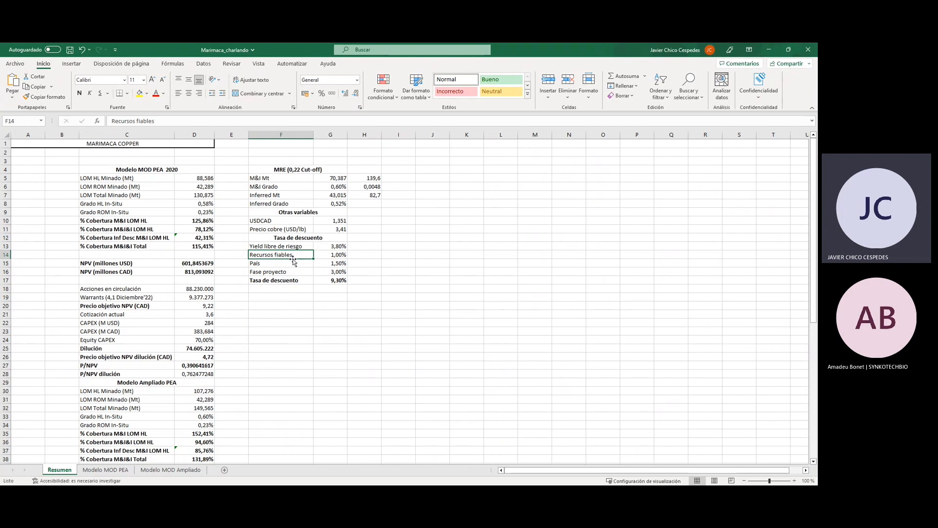
click(326, 255)
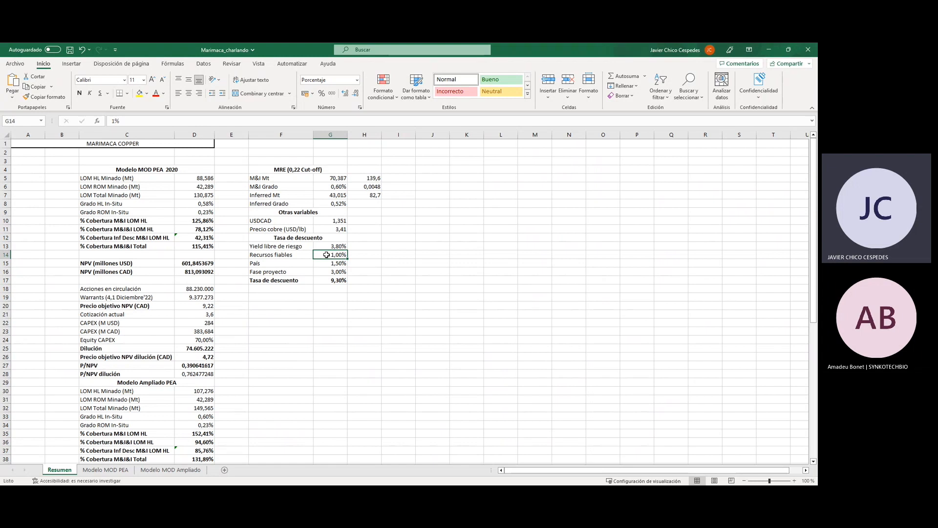
click(286, 263)
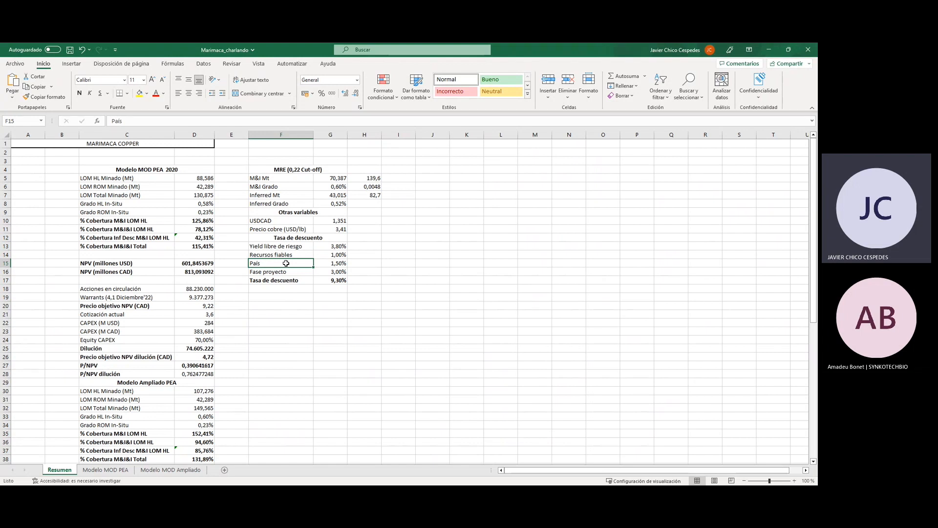
click(341, 263)
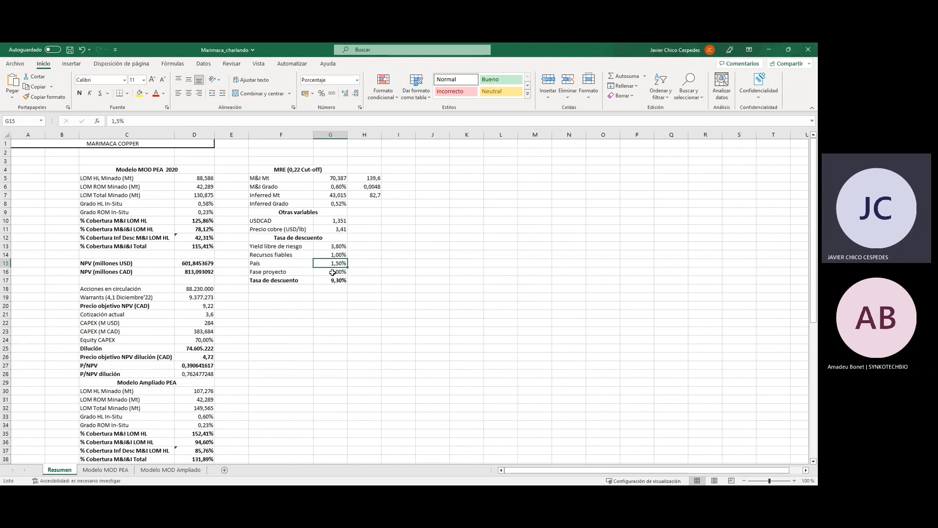
click(289, 271)
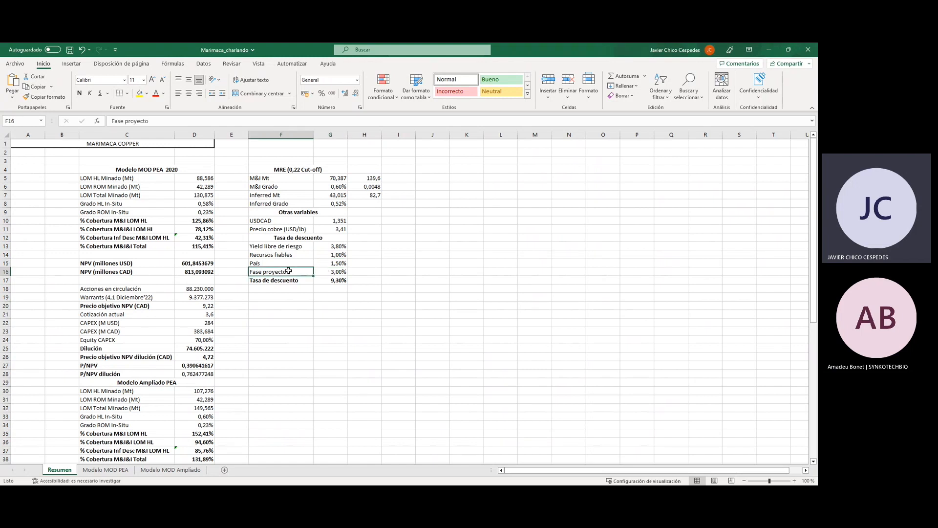
click(320, 271)
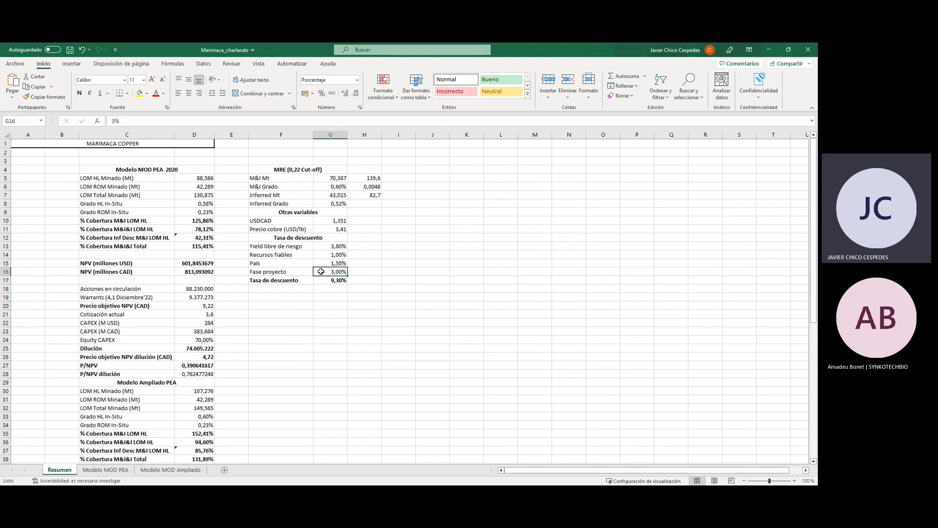
click(338, 279)
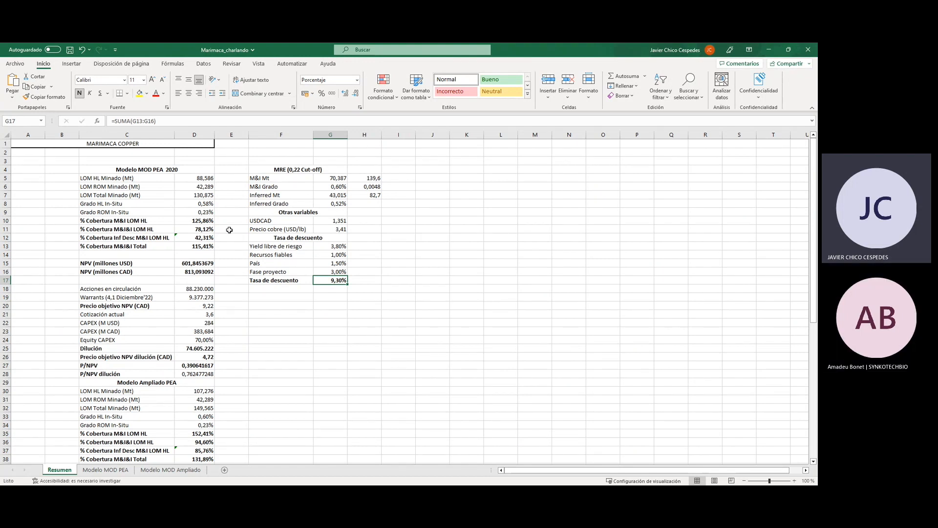
Set the copper price (USD/lb) under Otras variables on the Resumen sheet to 4.
click(193, 246)
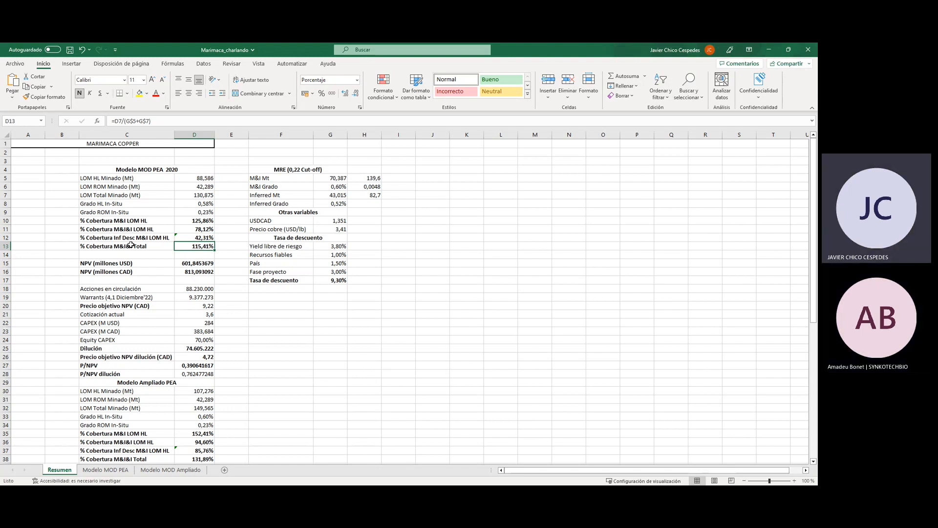
click(329, 231)
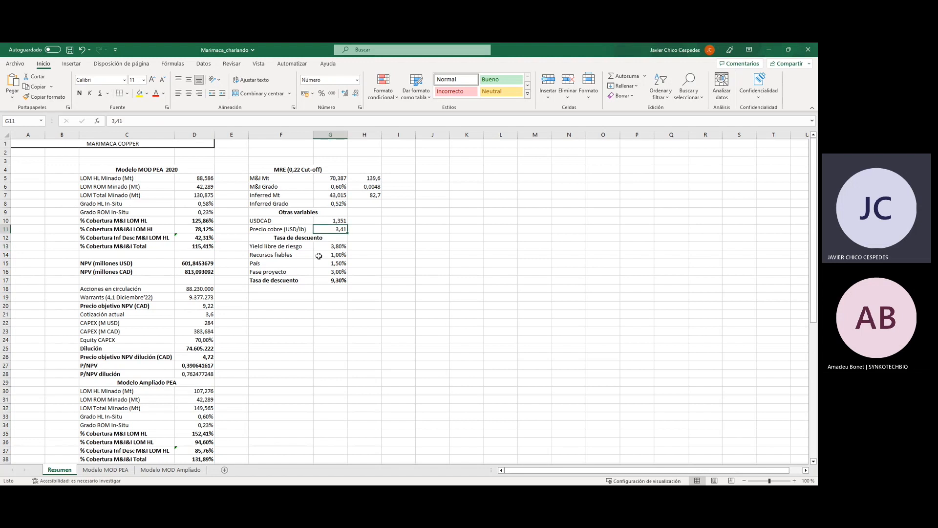
text(4)
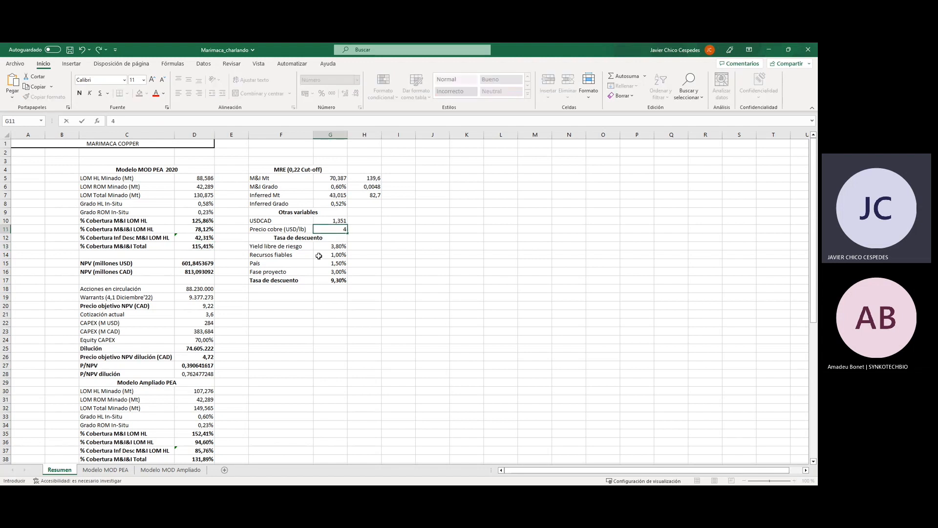
key(Return)
key(Up)
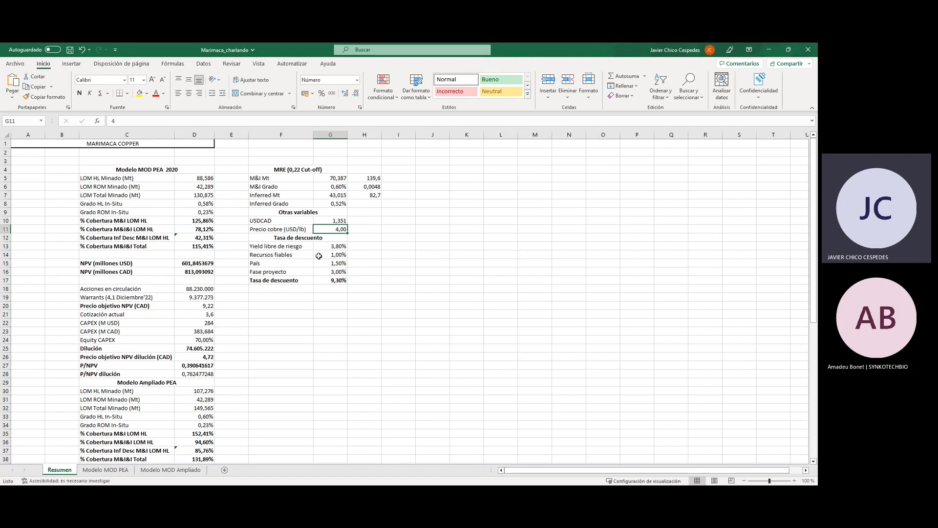
Check on the Modelo MOD PEA sheet how the Precio cobre cell is entered and feeds the year 1 gross revenue formula.
click(96, 470)
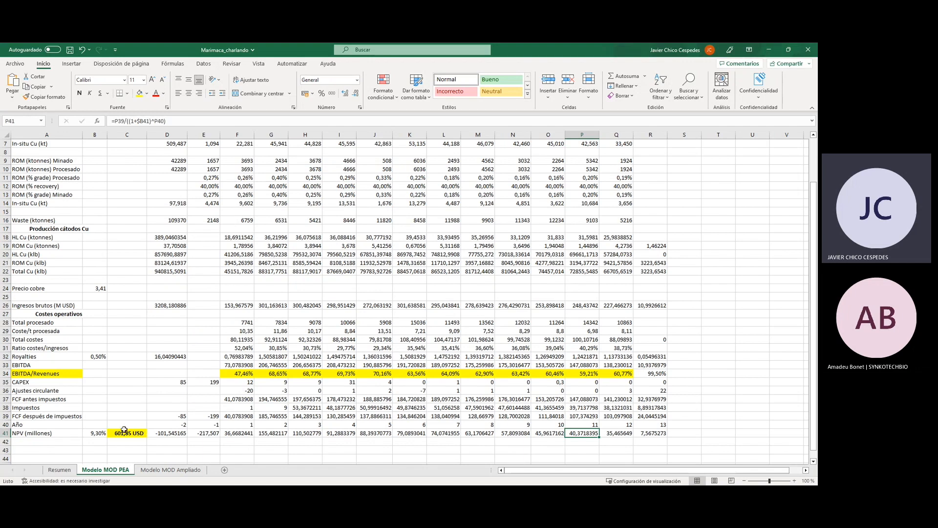
click(60, 470)
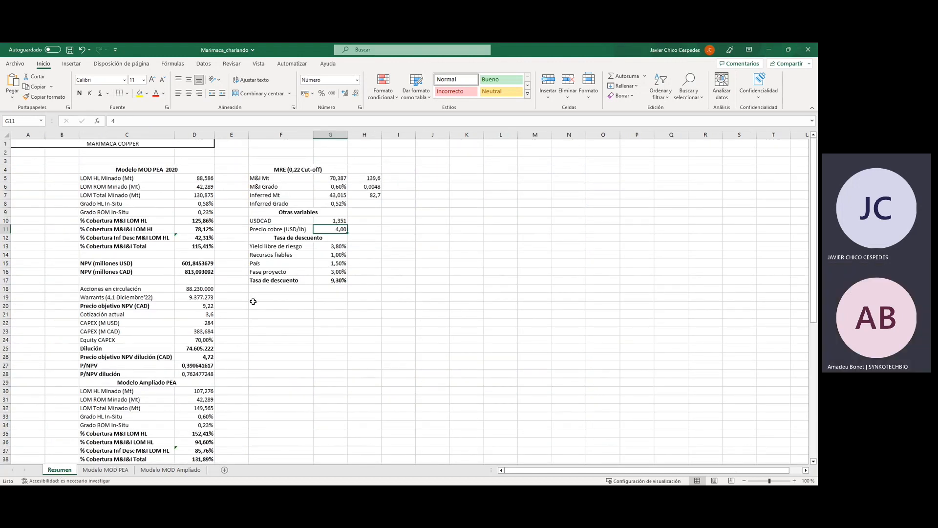
click(96, 470)
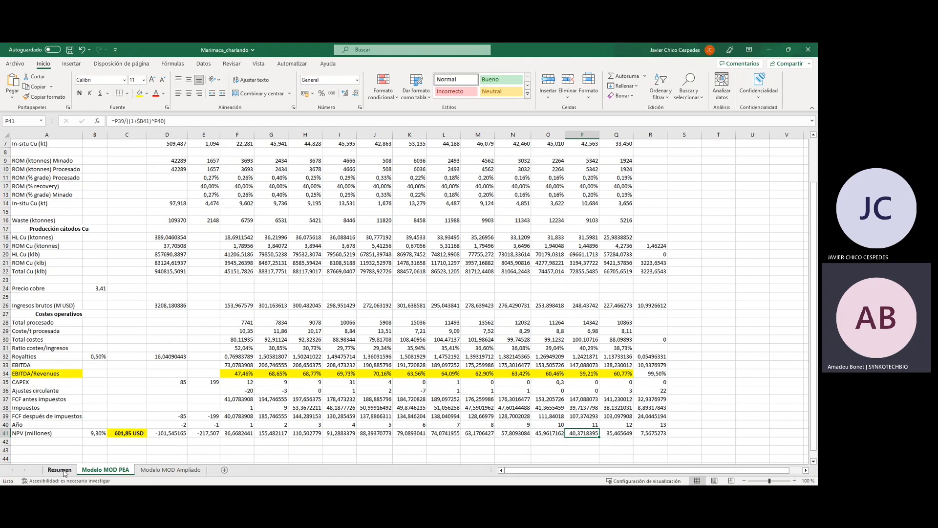
scroll(82, 440, up, 2)
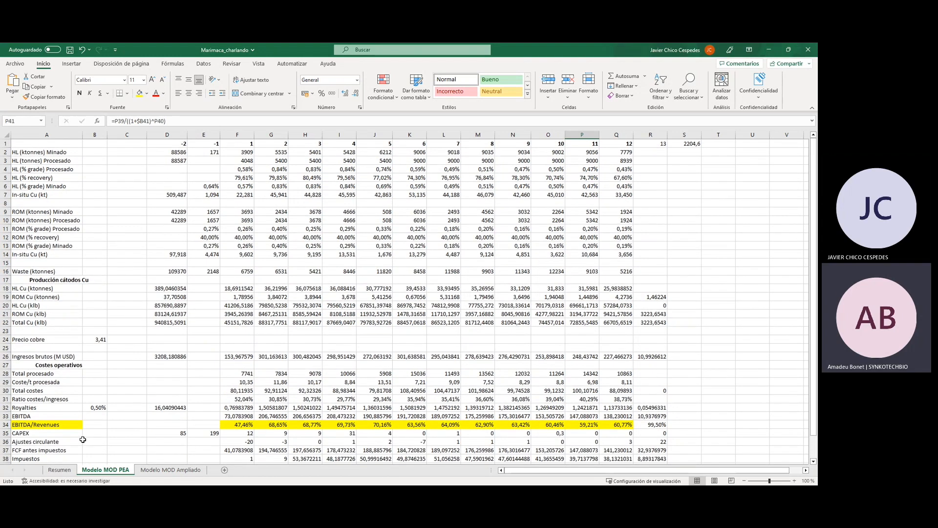
scroll(82, 440, down, 1)
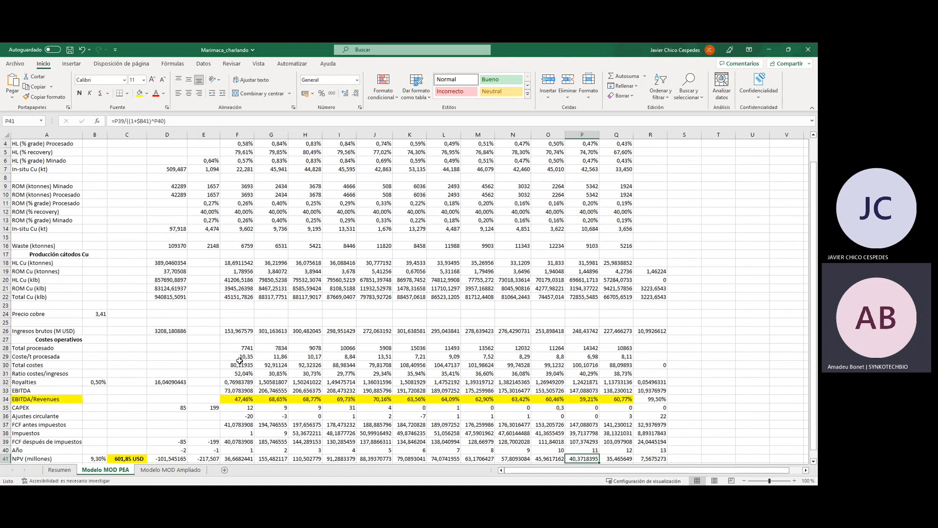
click(249, 331)
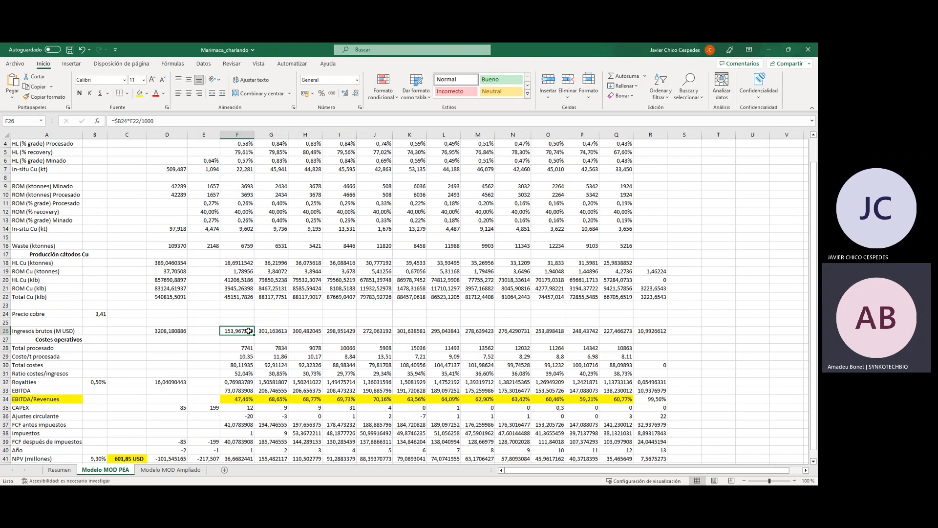
click(98, 315)
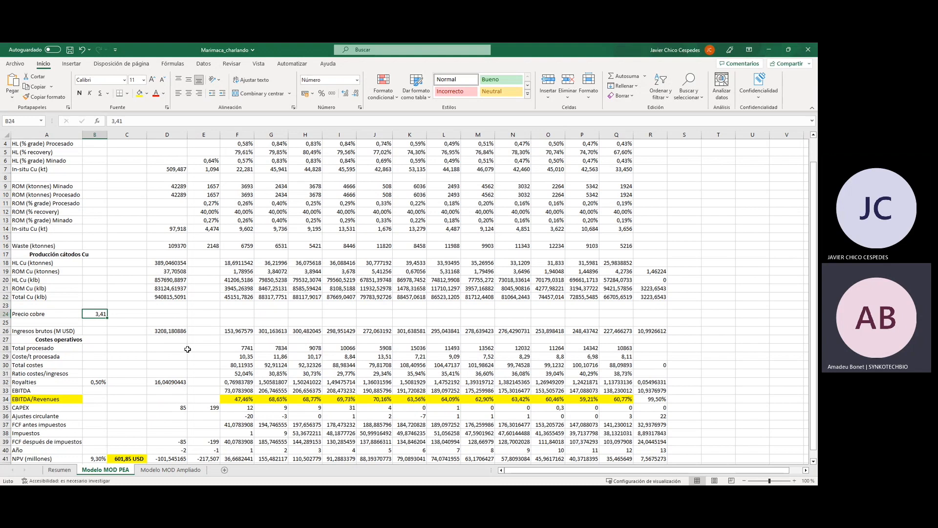
click(240, 332)
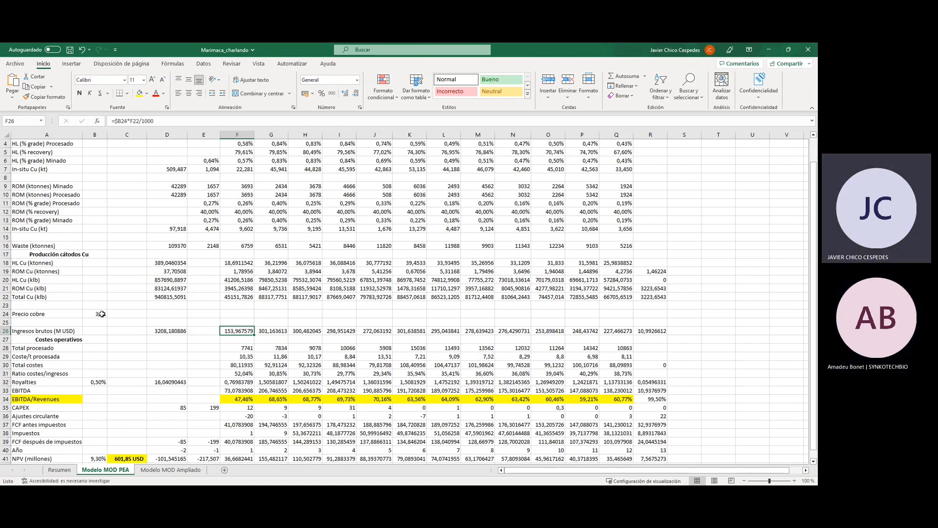
Link the Precio cobre cell (B24) on the Modelo MOD PEA sheet to the Precio cobre (USD/lb) cell G11 on the Resumen sheet.
drag(507, 473, 507, 473)
click(94, 314)
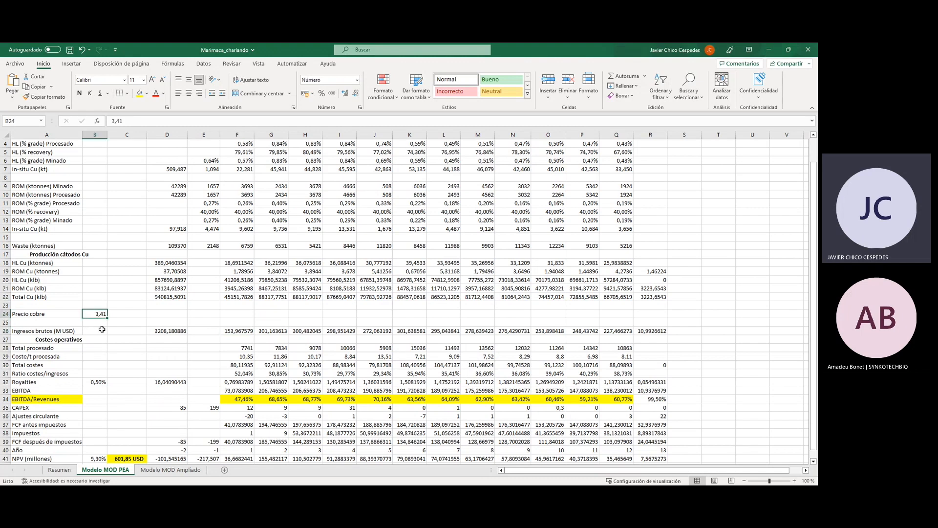
text(=)
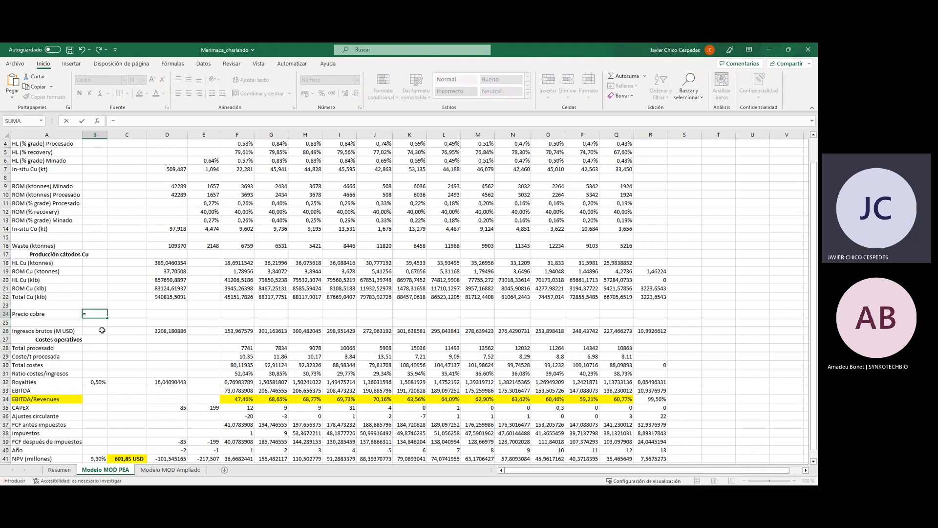
click(59, 470)
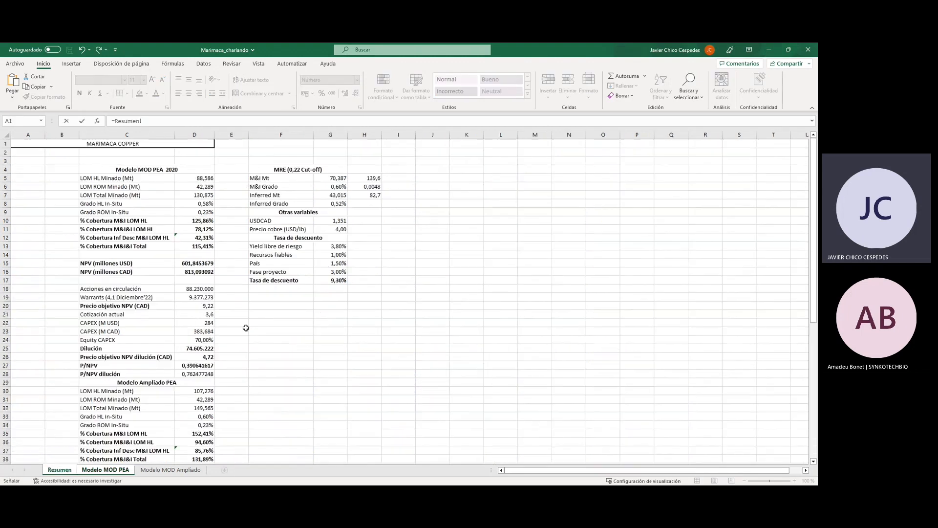
click(333, 229)
key(Return)
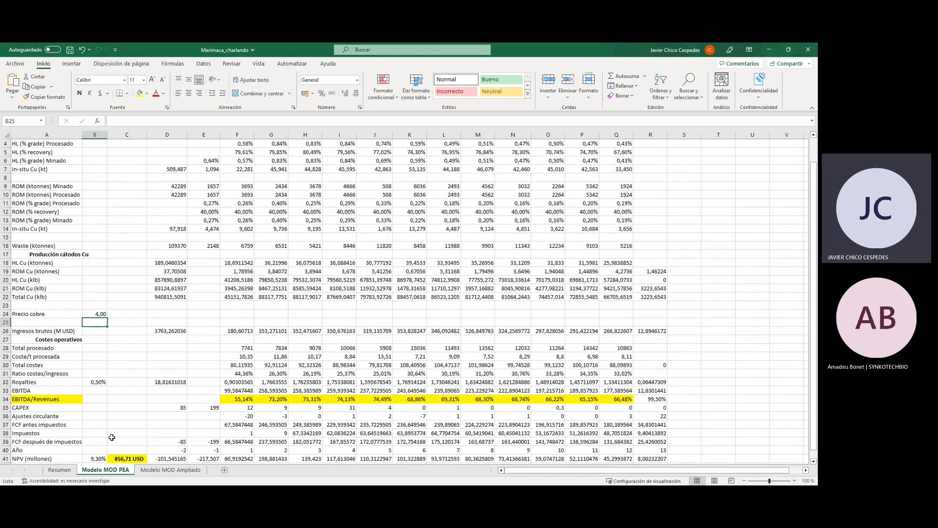
Check the NPV (millones) cell and its sum formula on the Modelo MOD PEA sheet with the linked copper price.
scroll(257, 347, down, 4)
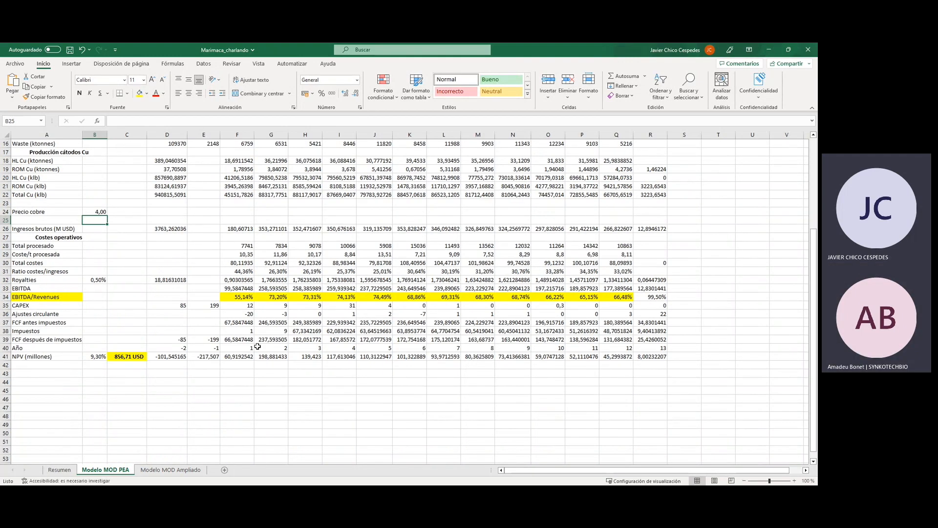
scroll(257, 347, up, 2)
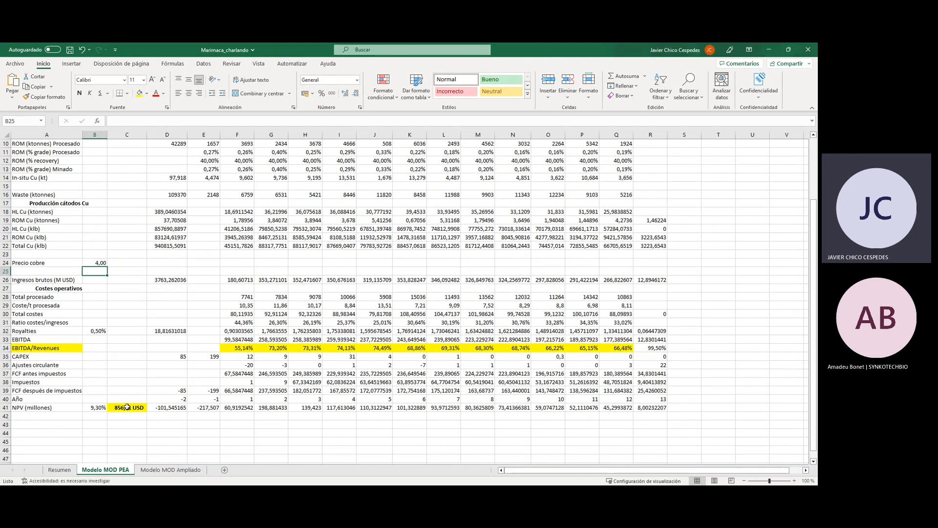
click(127, 407)
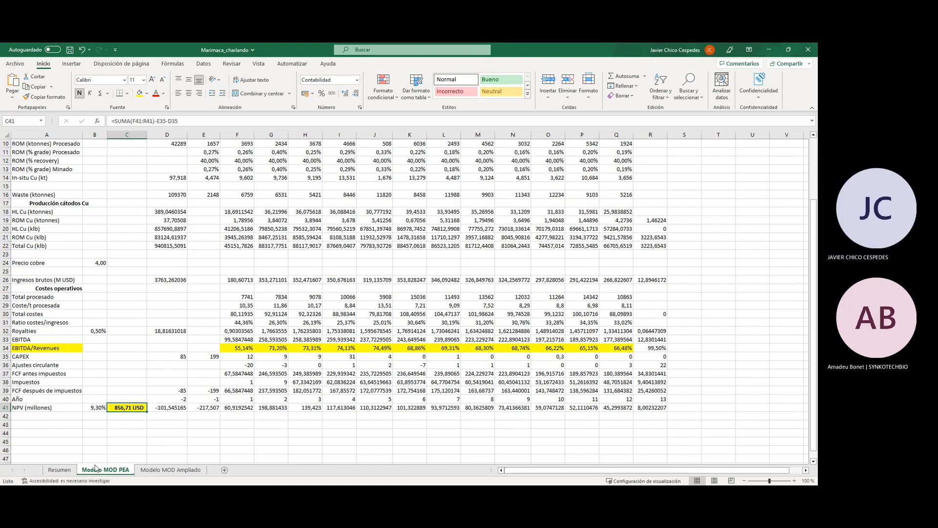
Set the copper price (USD/lb) on the Resumen sheet to 3,41 and check the NPV on the Modelo MOD PEA sheet.
click(73, 471)
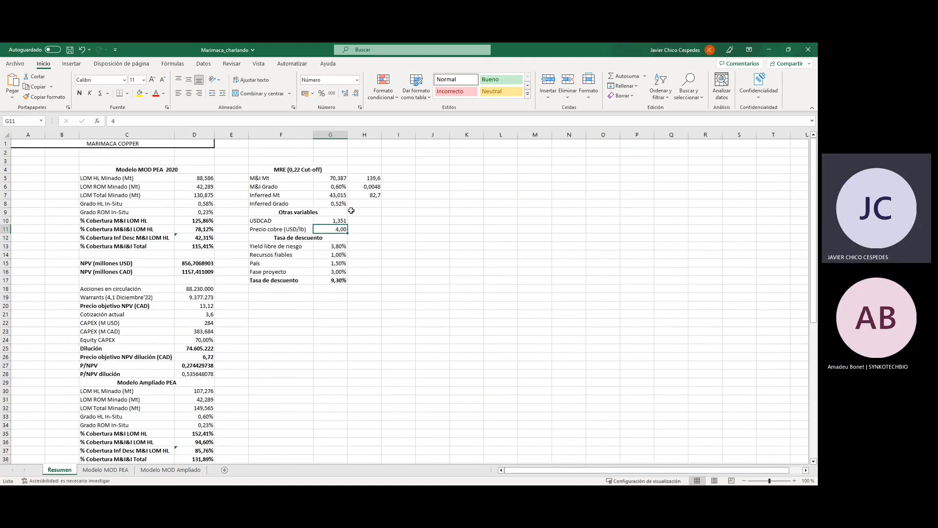
text(3,41)
key(Return)
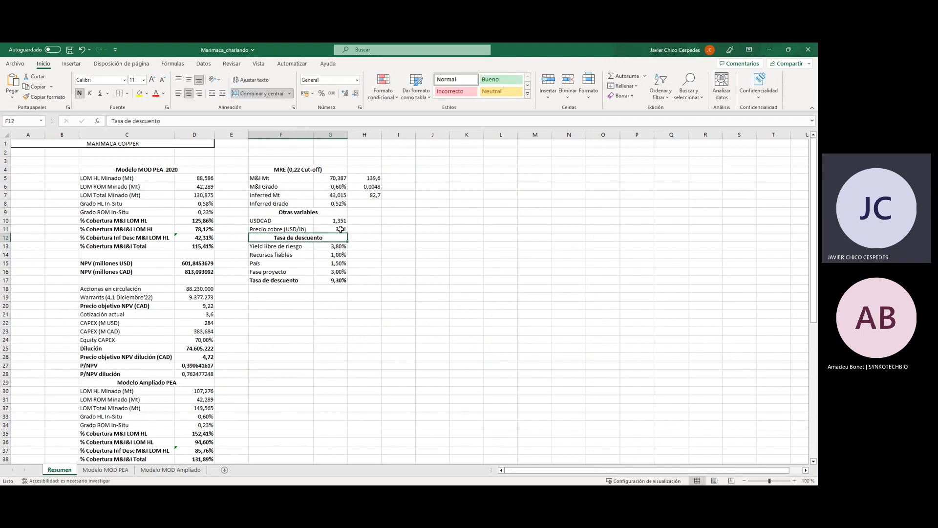
click(105, 470)
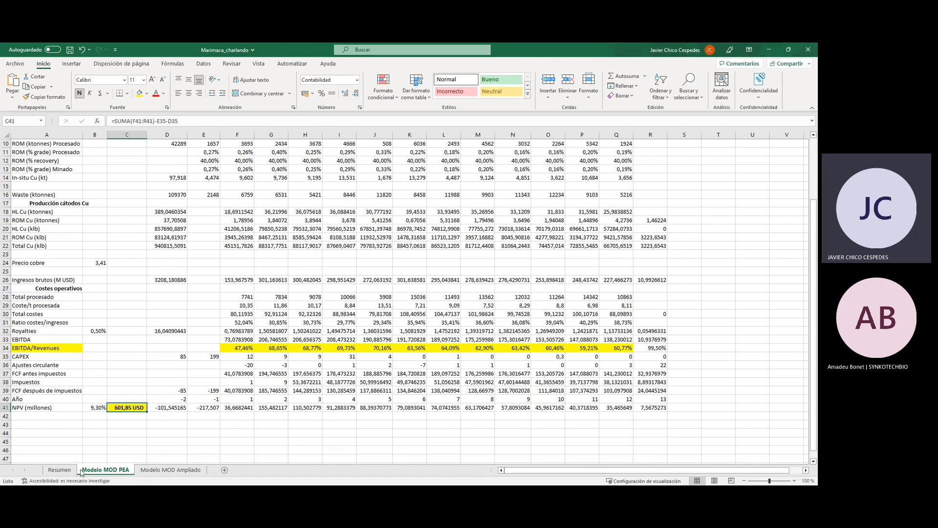
Review the current quote, Precio objetivo NPV (CAD) formula, shares in circulation and warrants on the Resumen sheet.
click(59, 470)
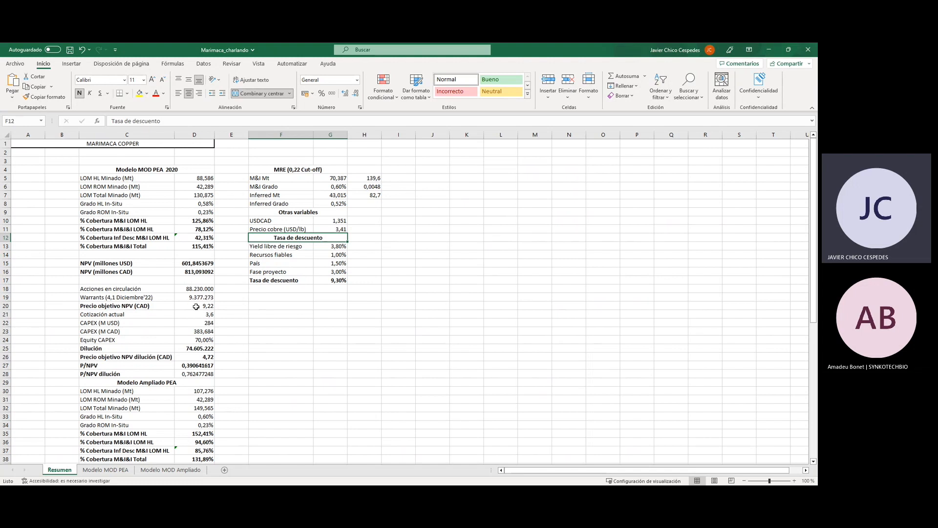
click(188, 315)
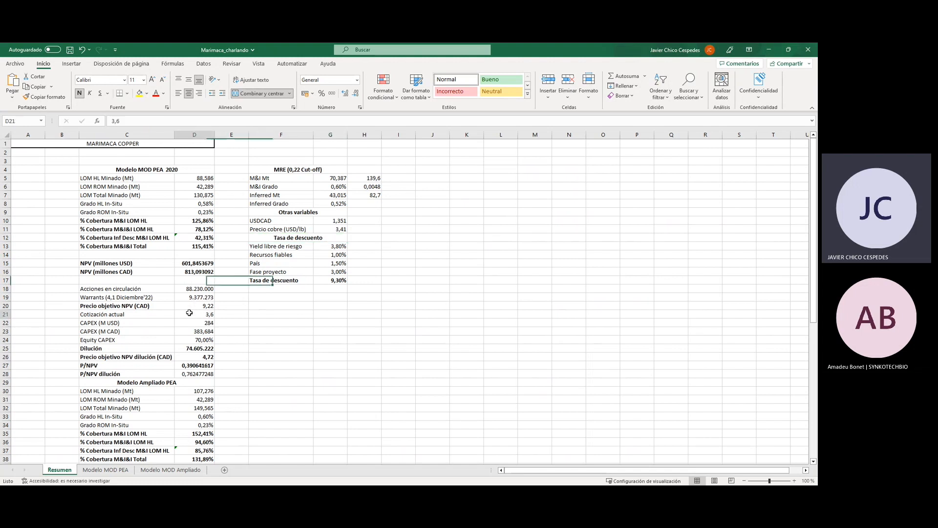
click(182, 306)
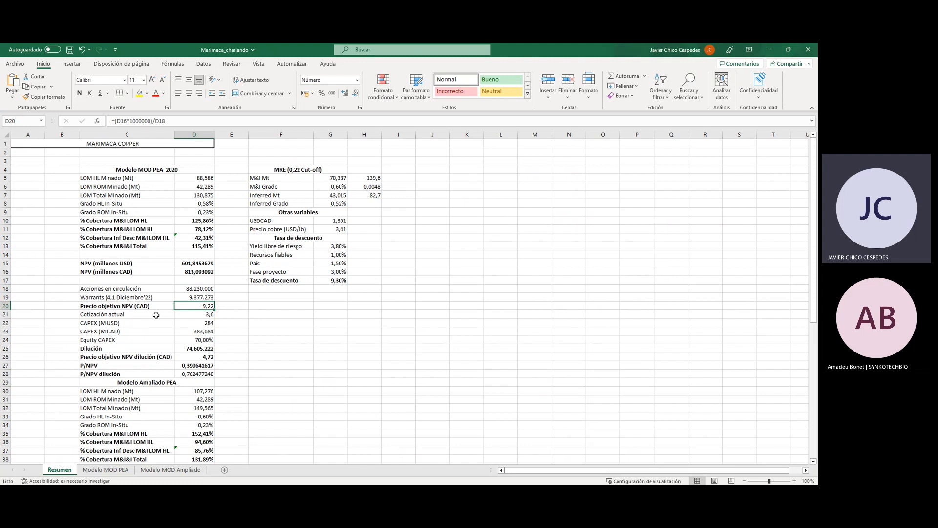
click(190, 289)
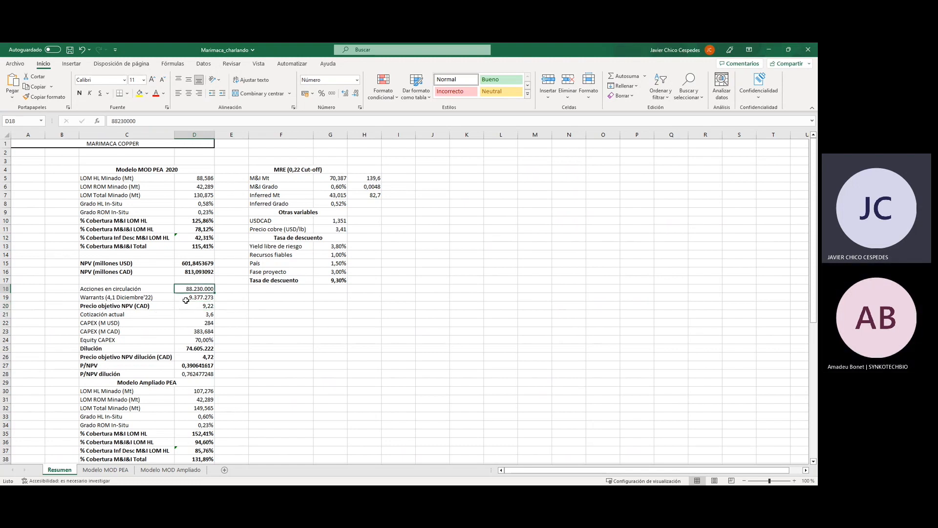
click(188, 297)
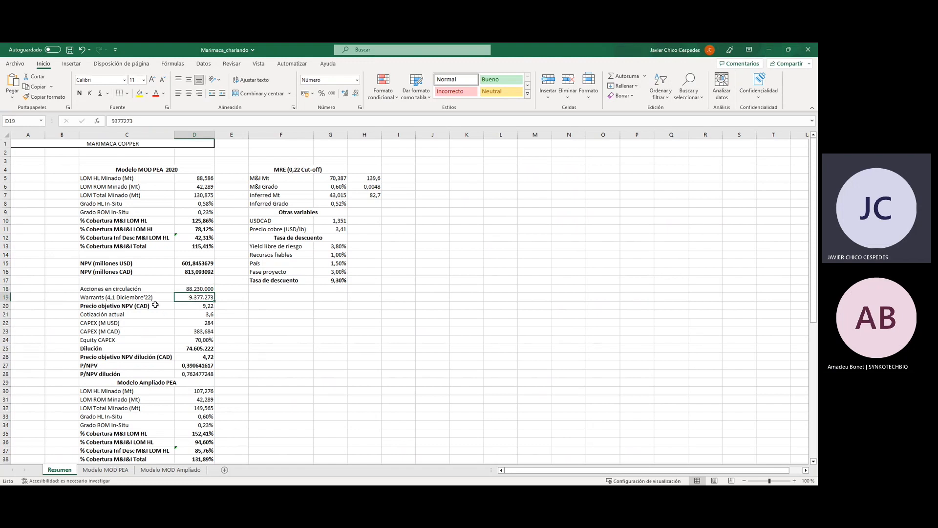
click(134, 298)
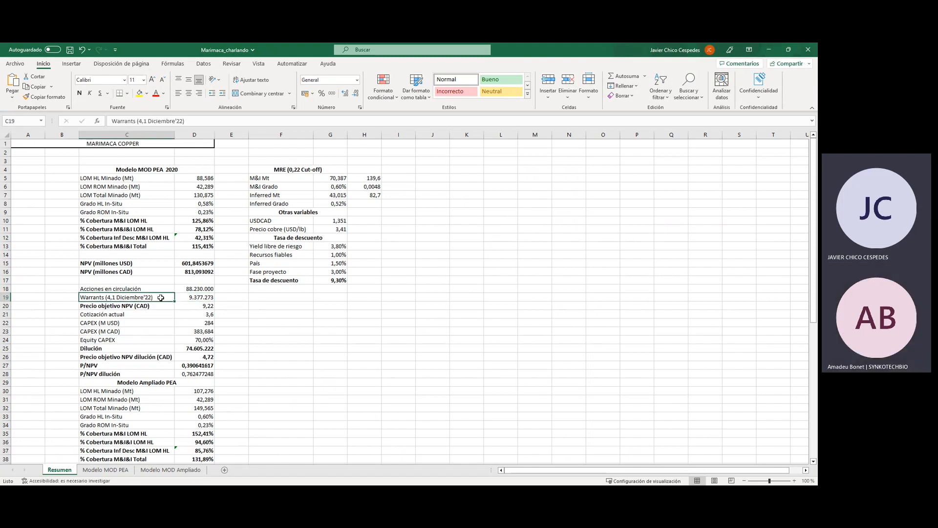
Compare the Precio objetivo NPV (CAD) with the Cotización actual in the Modelo MOD PEA 2020 section.
click(202, 308)
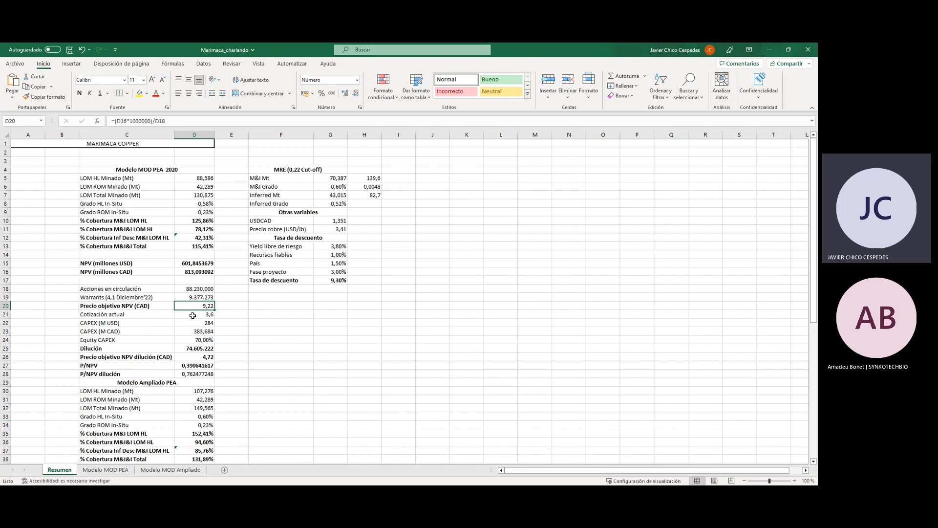
click(194, 316)
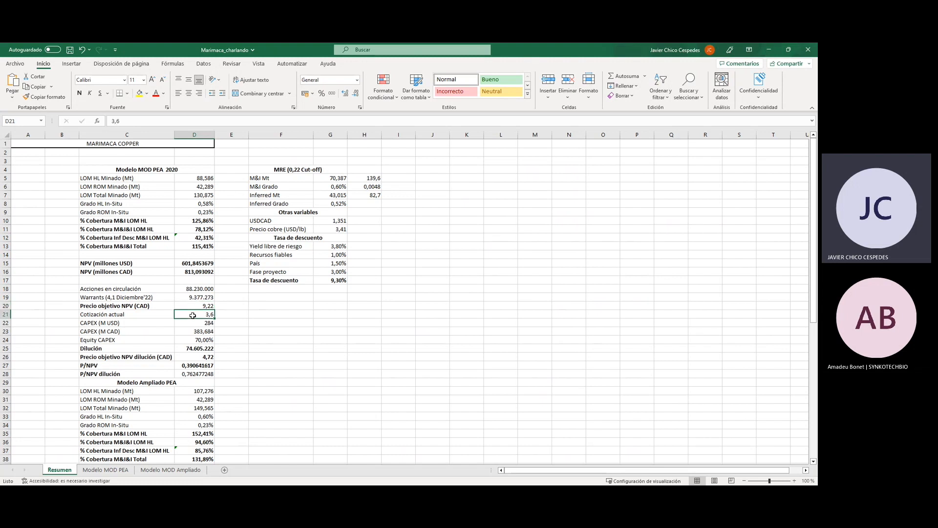
click(189, 308)
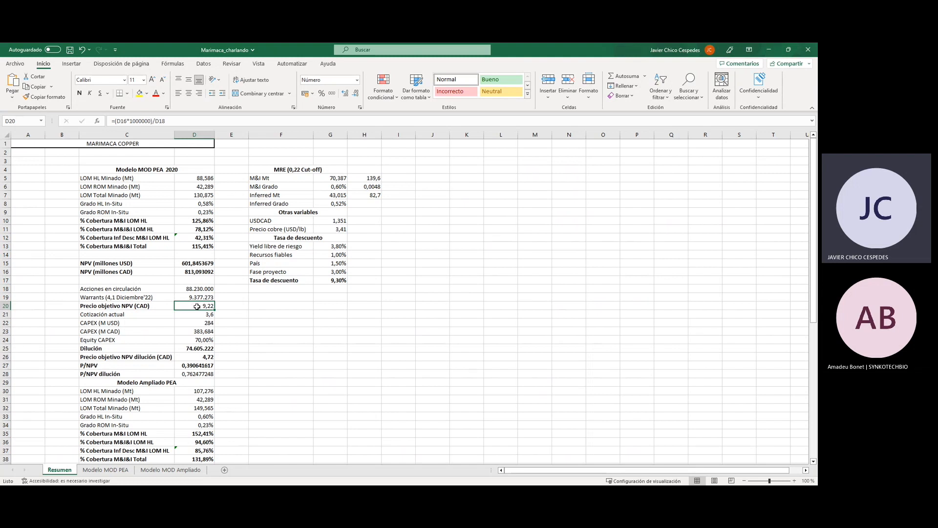
click(191, 315)
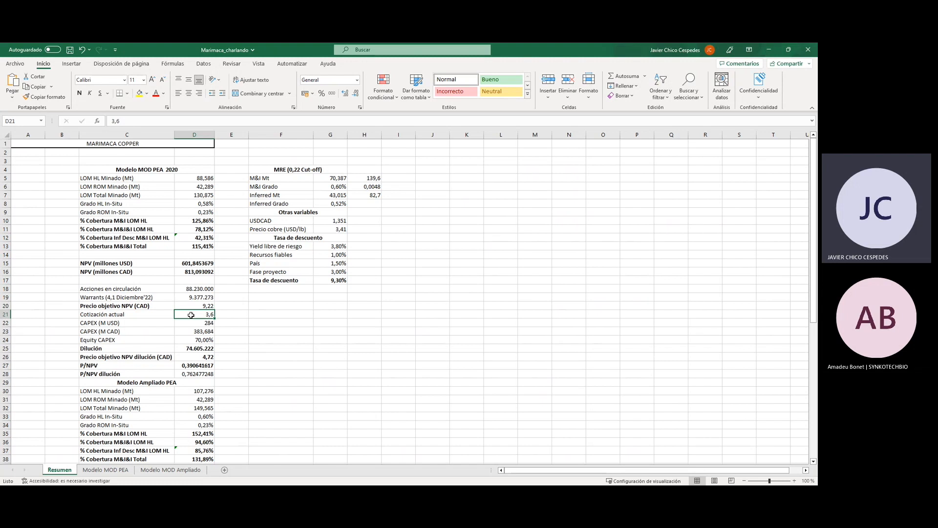
Go through CAPEX (M USD), Equity CAPEX, and the formulas for Dilución and Precio objetivo NPV dilución (CAD).
click(194, 324)
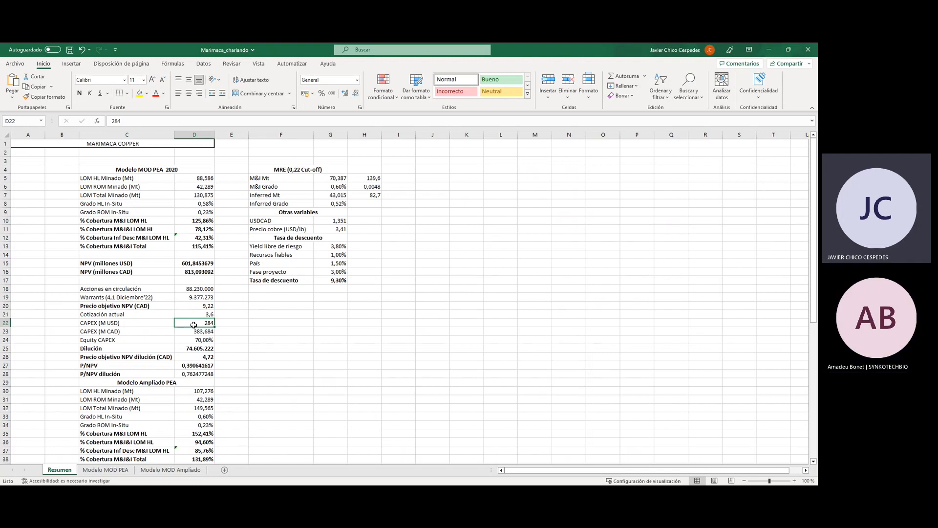
click(187, 338)
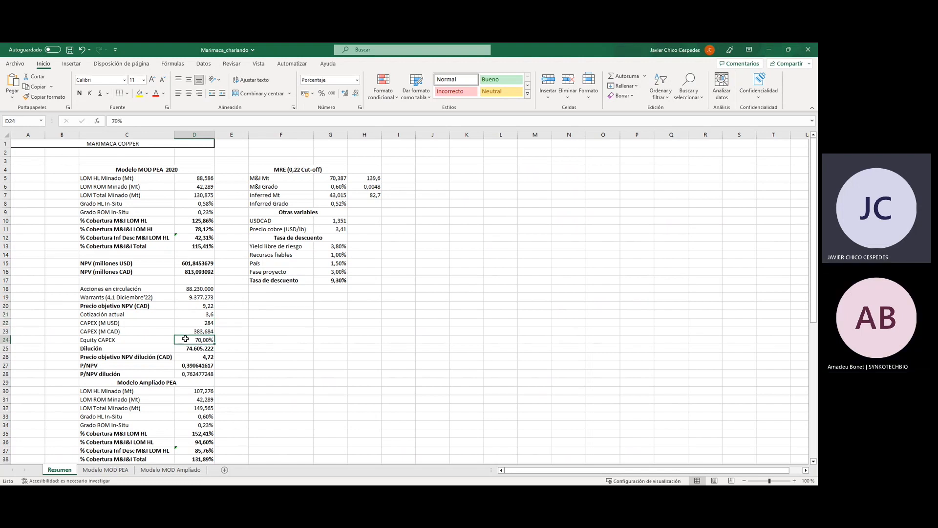
click(150, 341)
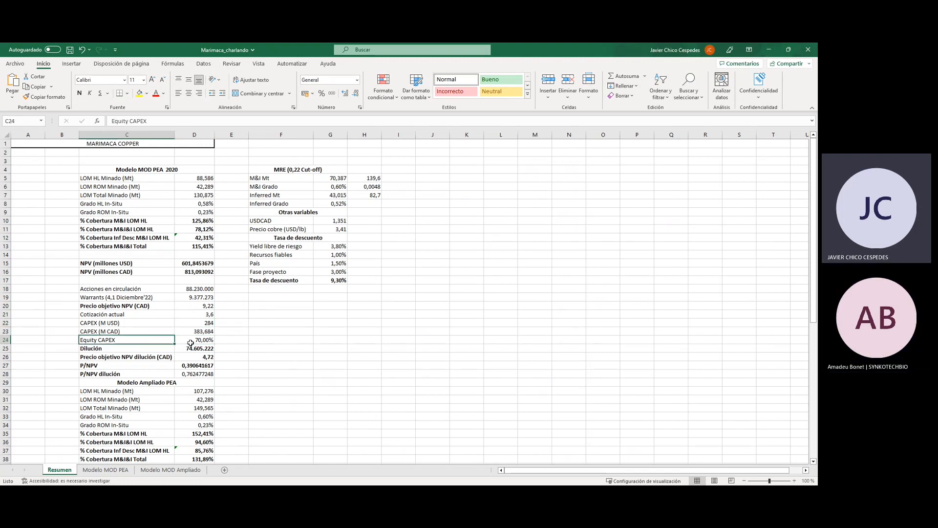
shift+click(190, 344)
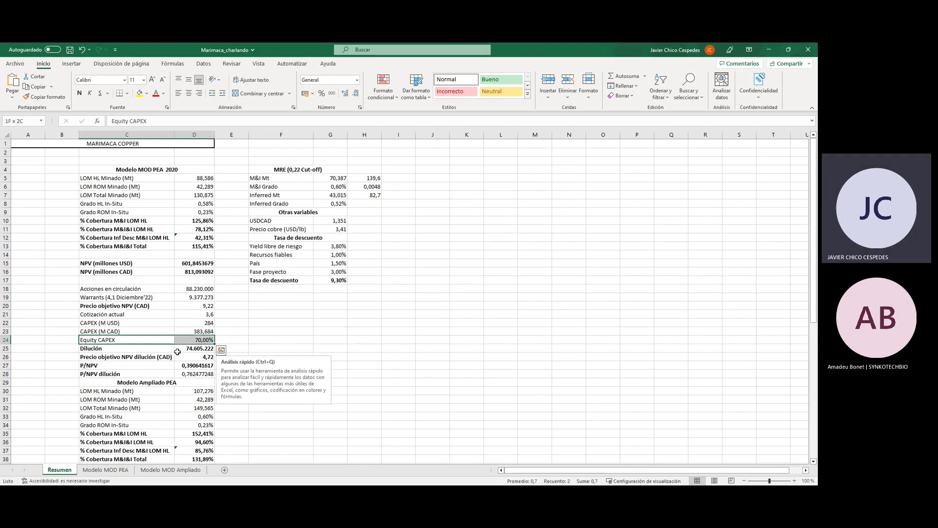
click(180, 350)
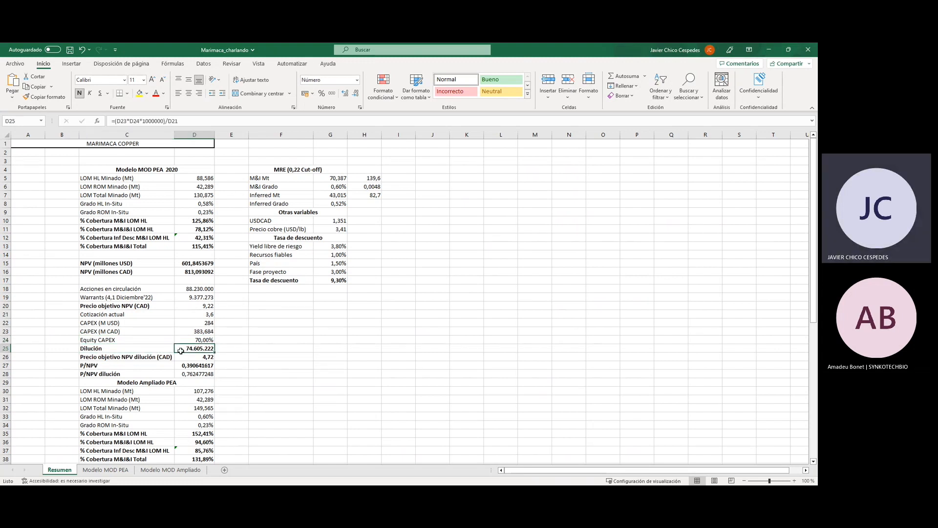
click(154, 358)
click(178, 359)
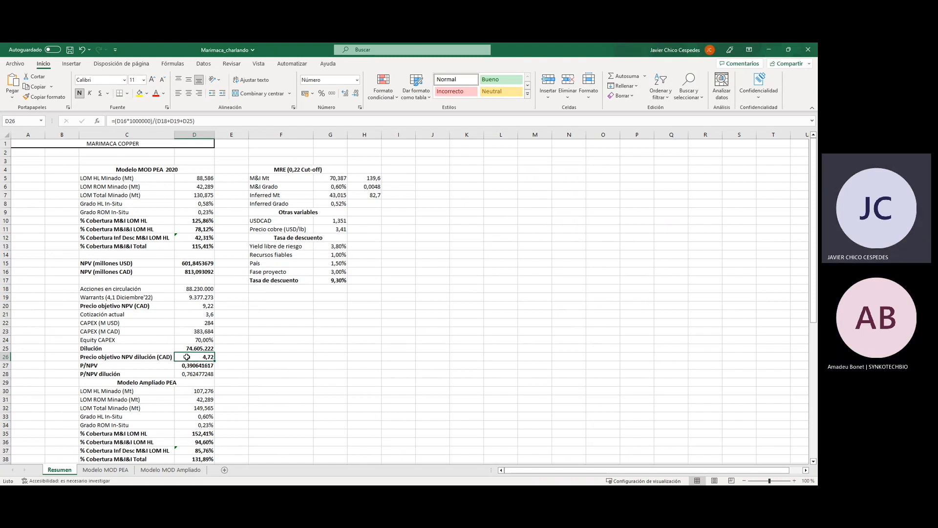
Set Equity CAPEX in the Modelo MOD PEA 2020 section to 100% and check the diluted NPV target price formula.
click(186, 339)
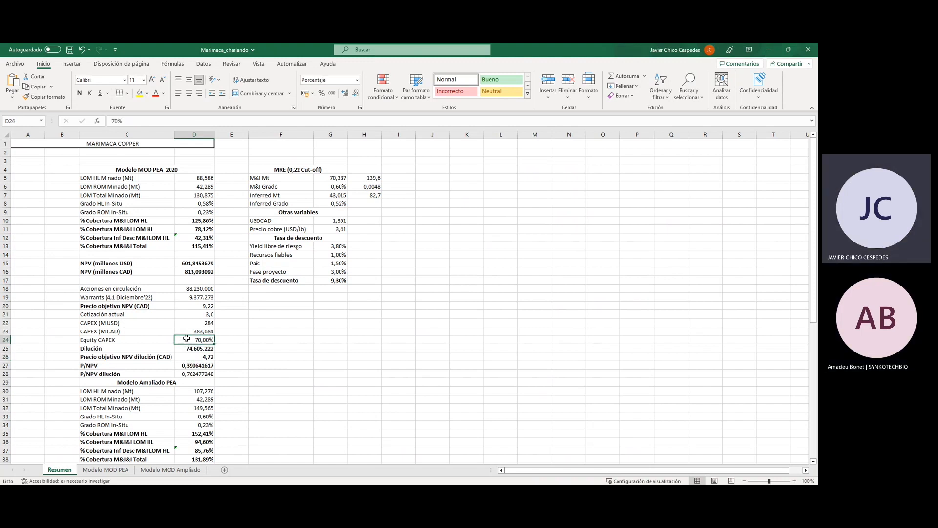
key(shift+Left)
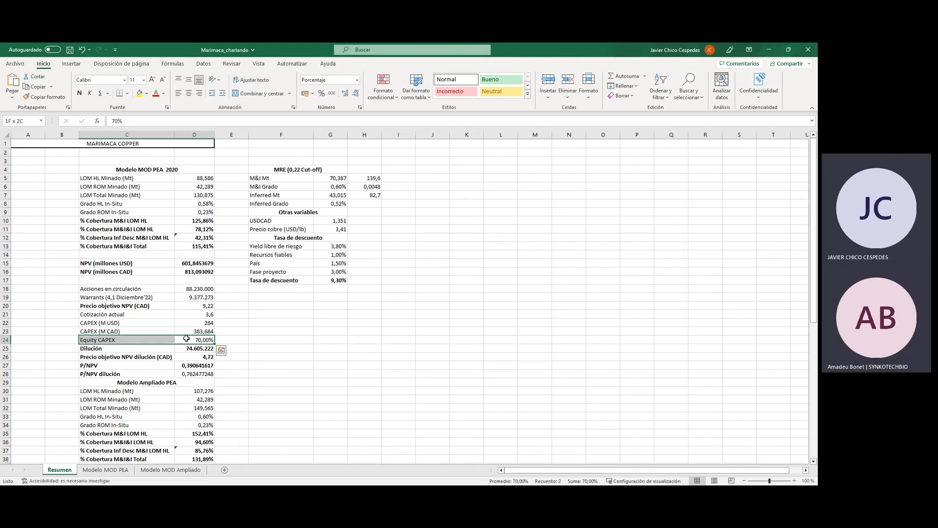
click(194, 337)
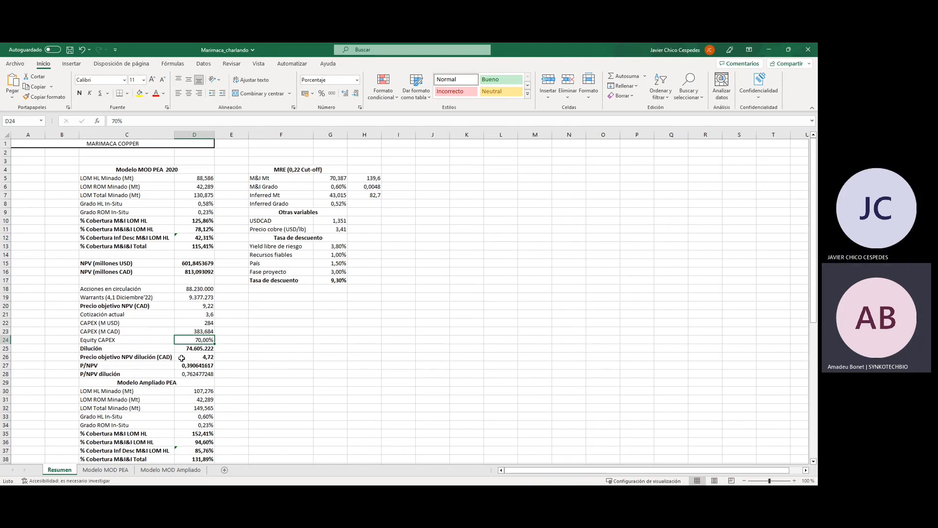
text(100)
key(Return)
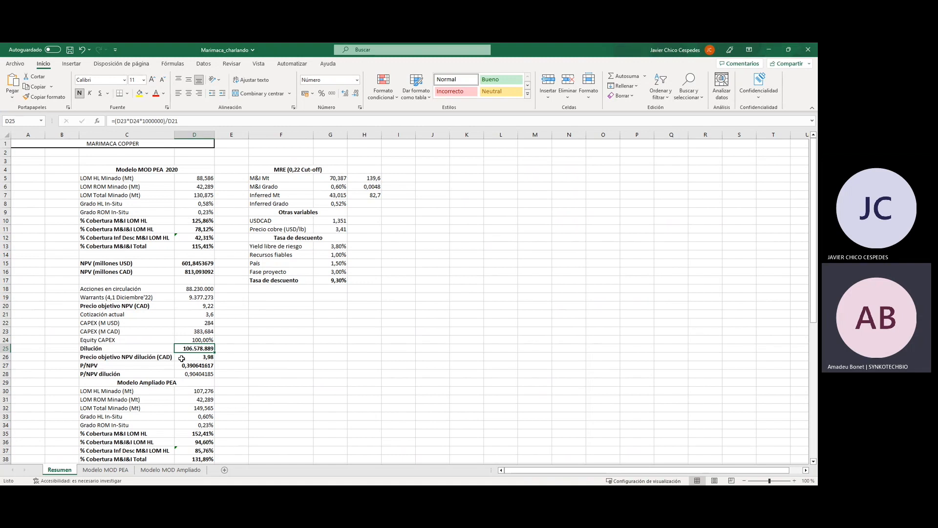
click(186, 359)
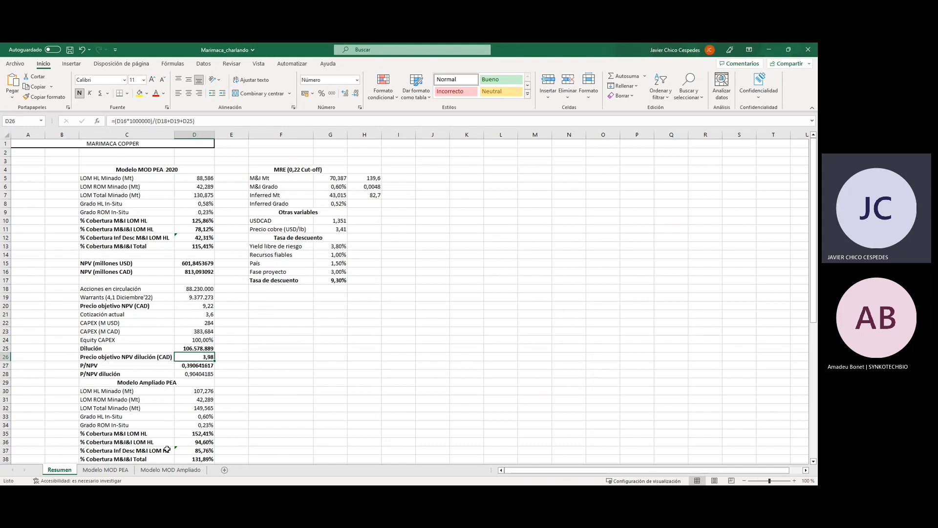
Open the Modelo MOD Ampliado sheet and examine the HL (ktonnes) Minado figures for years 5, 6 and 9.
click(166, 470)
scroll(245, 336, up, 2)
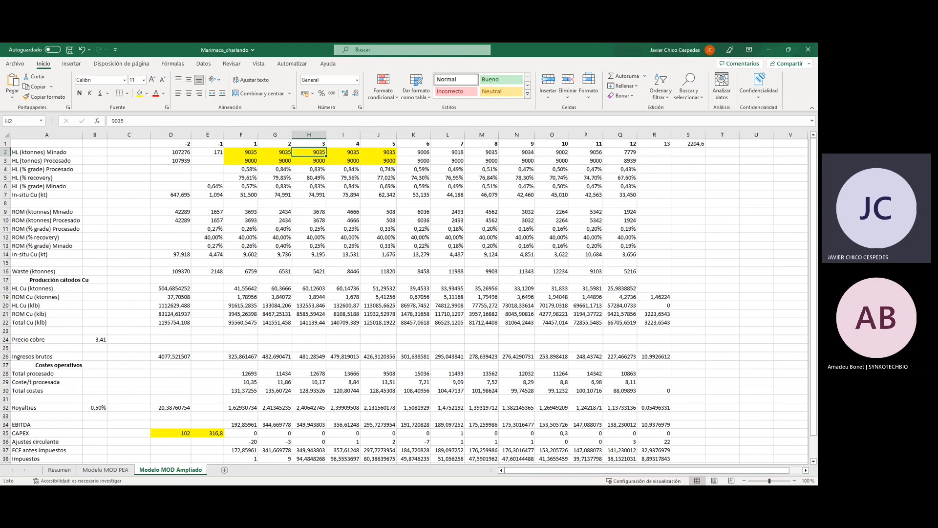
click(801, 409)
click(446, 227)
click(527, 153)
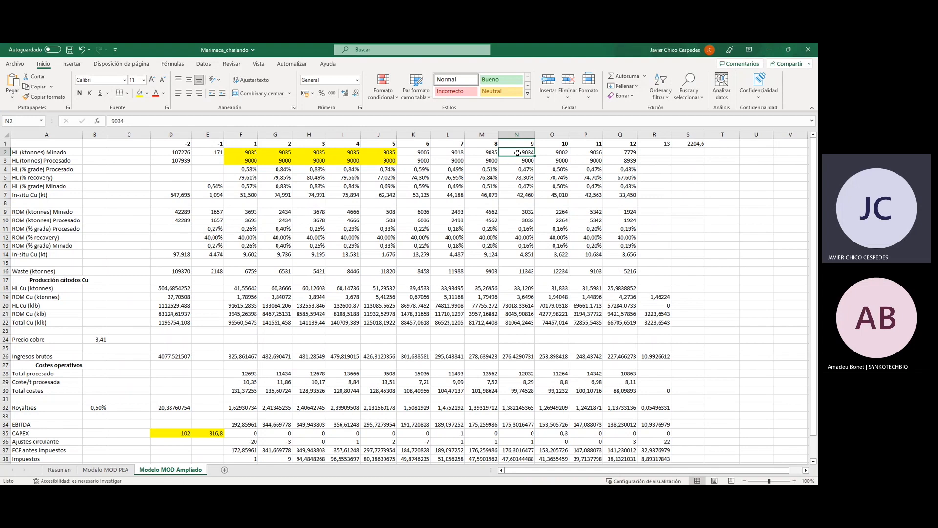
click(424, 152)
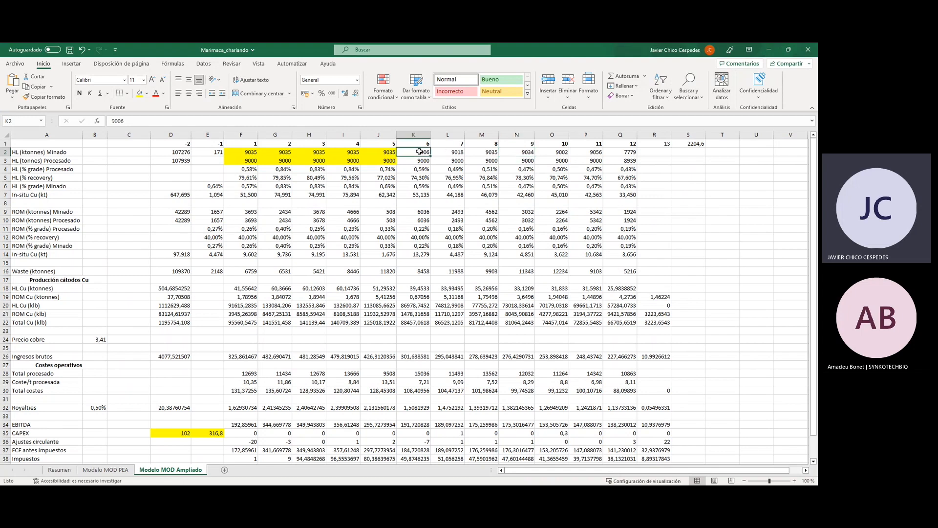
click(391, 152)
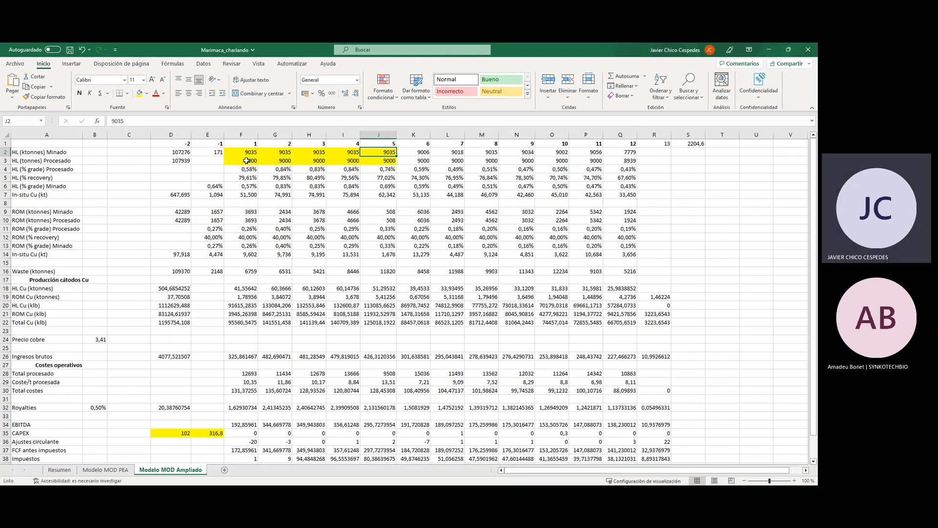
Compare the CAPEX formulas for years -2 and -1 in the Modelo MOD Ampliado sheet.
click(180, 435)
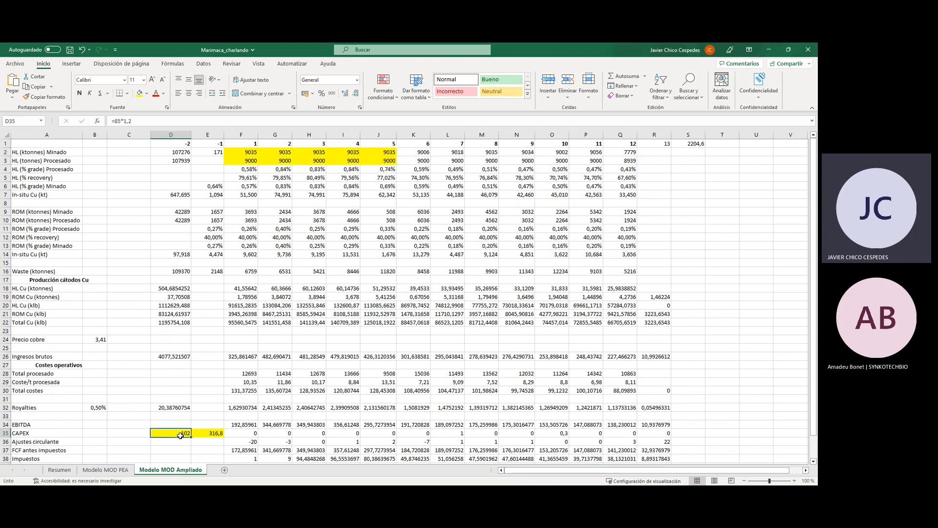
click(202, 434)
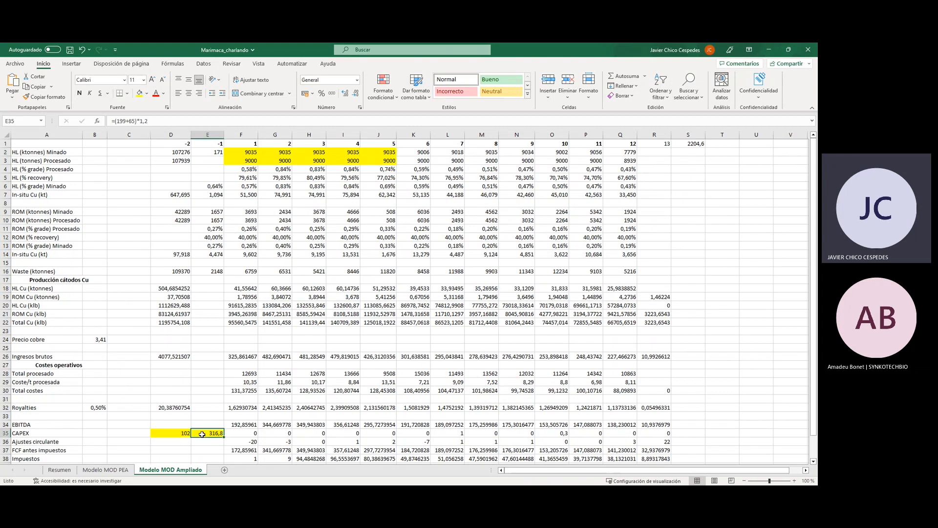
click(175, 438)
click(216, 434)
click(178, 432)
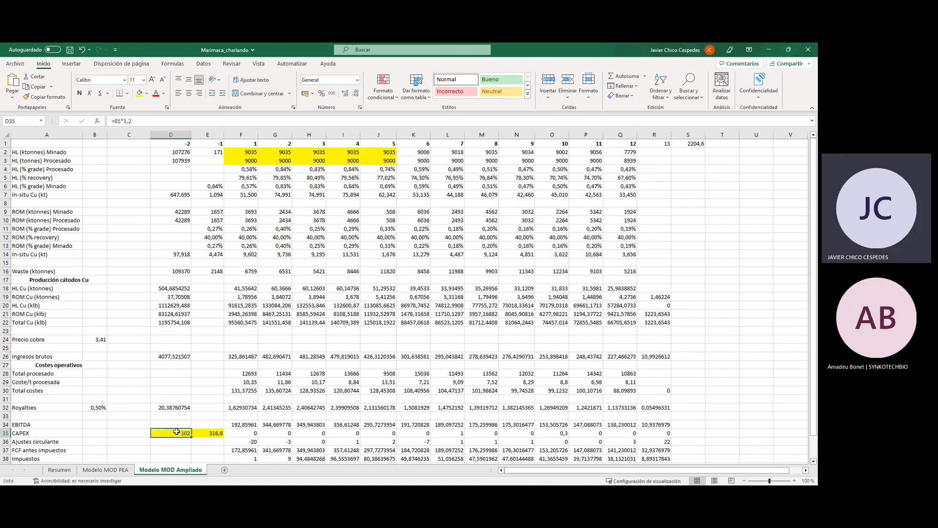
click(212, 431)
click(179, 432)
click(209, 432)
click(165, 433)
click(219, 436)
click(172, 432)
click(225, 432)
click(204, 431)
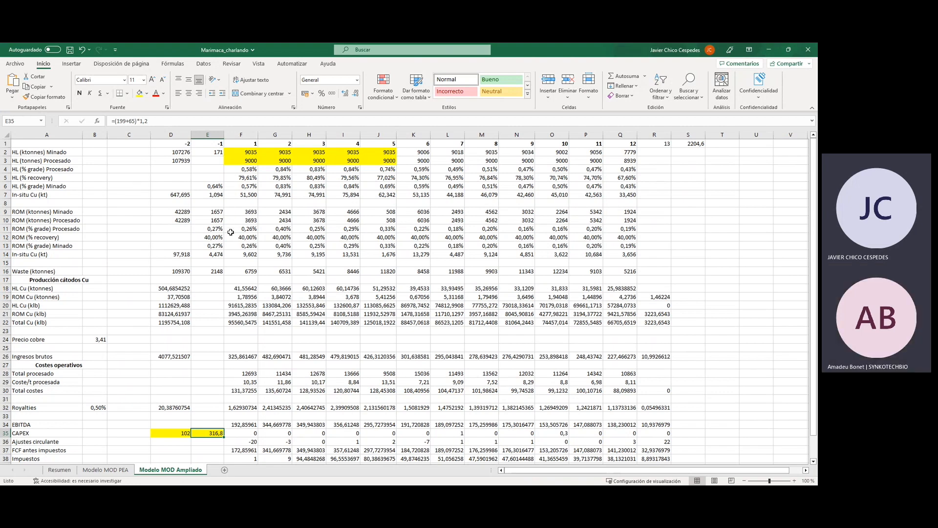
Set the Precio cobre in the Modelo MOD Ampliado sheet to 4 and check the NPV (millones) row.
scroll(281, 298, down, 1)
scroll(282, 296, up, 1)
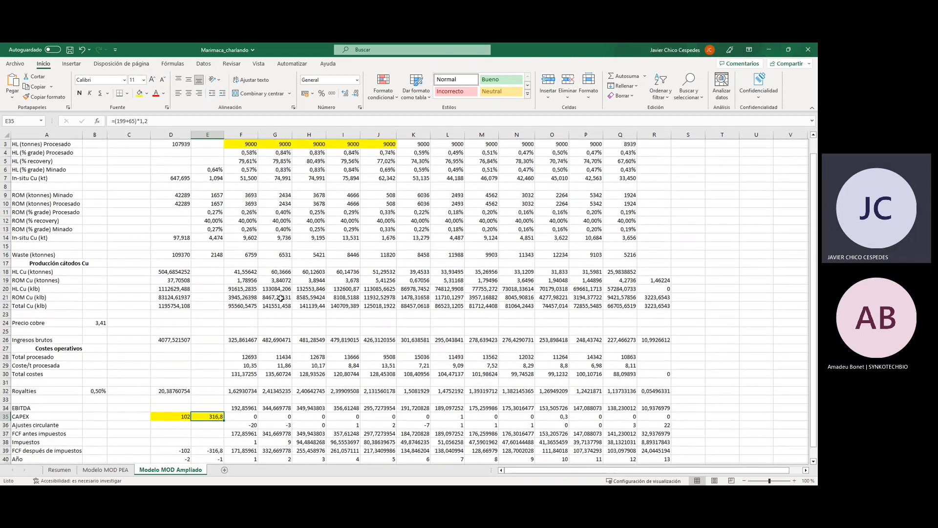
scroll(264, 345, down, 1)
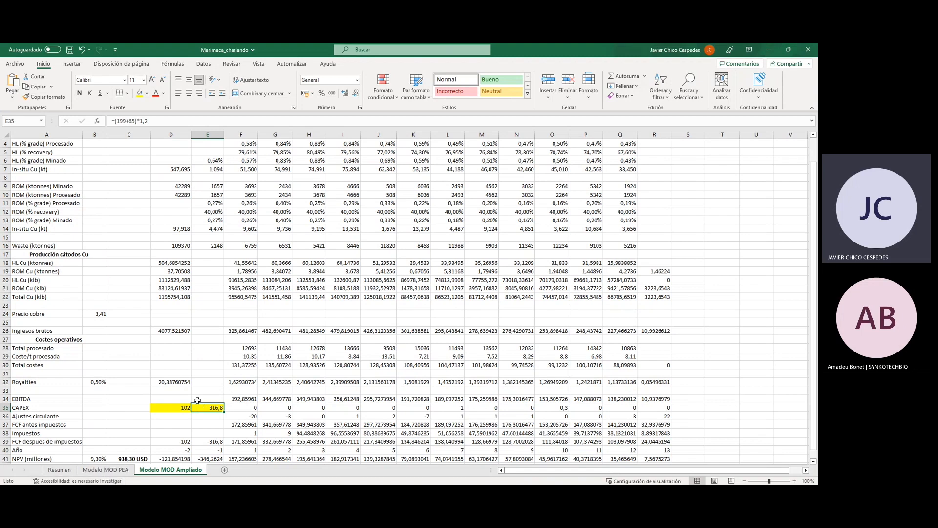
scroll(274, 334, up, 1)
scroll(273, 335, down, 2)
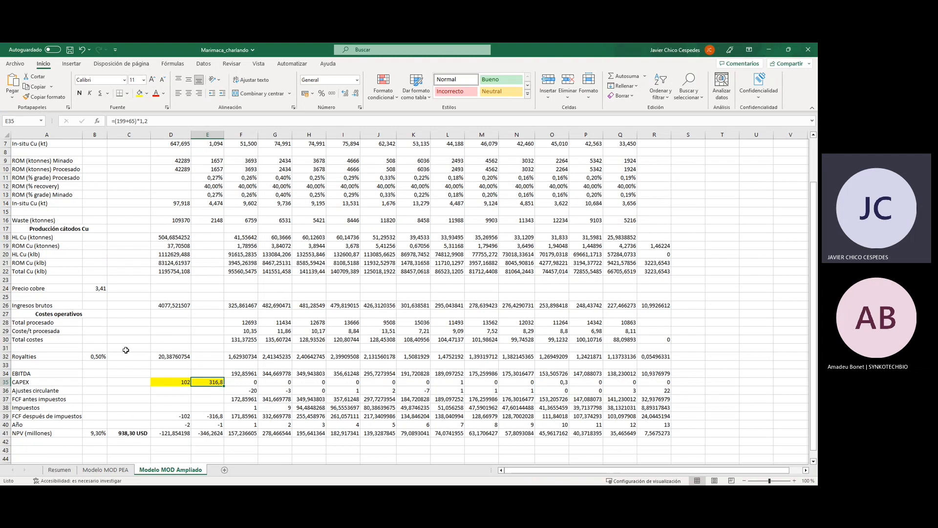
click(90, 290)
text(4)
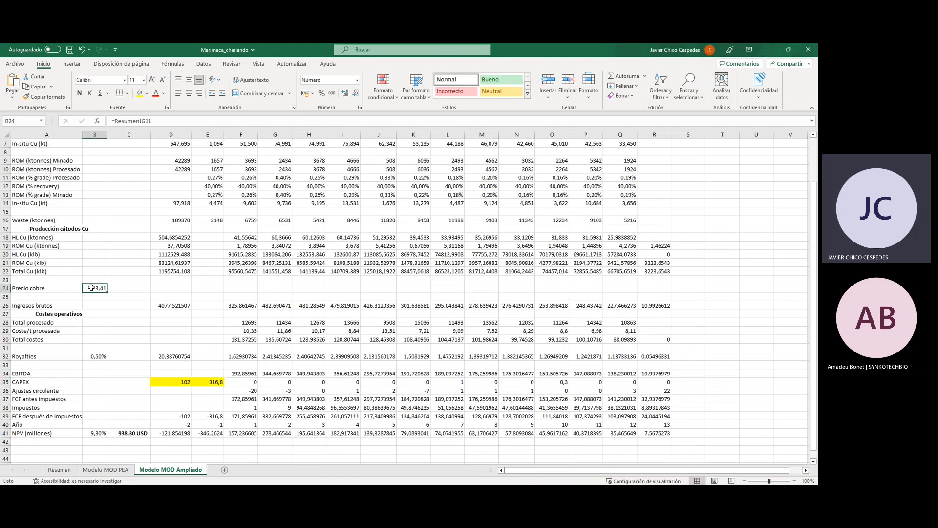
key(Return)
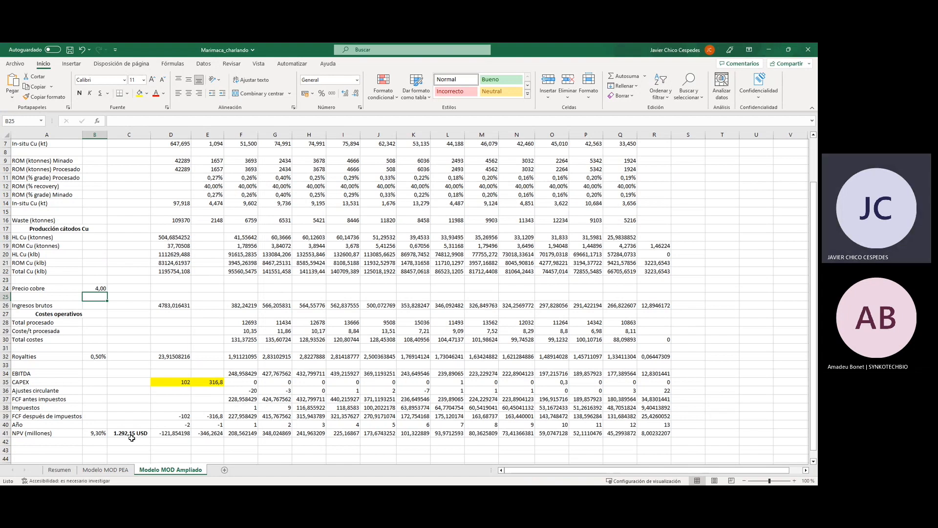
scroll(192, 390, up, 2)
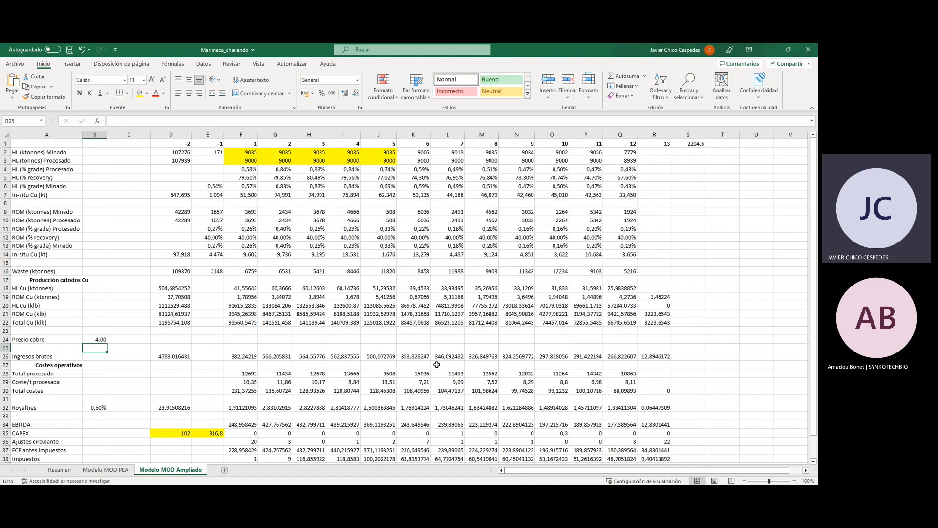
Open the Resumen sheet and review the NPV, Equity CAPEX and diluted target price in the Modelo Ampliado PEA section.
click(59, 470)
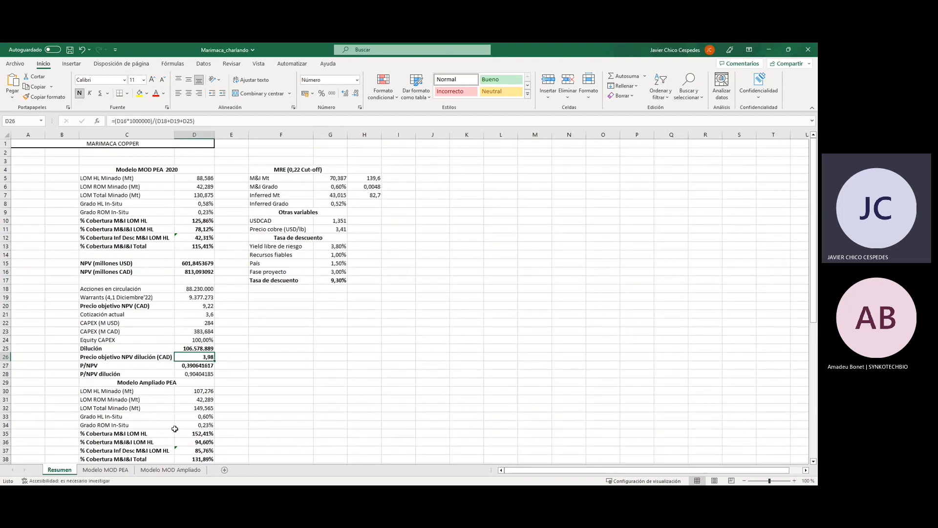
scroll(188, 386, down, 2)
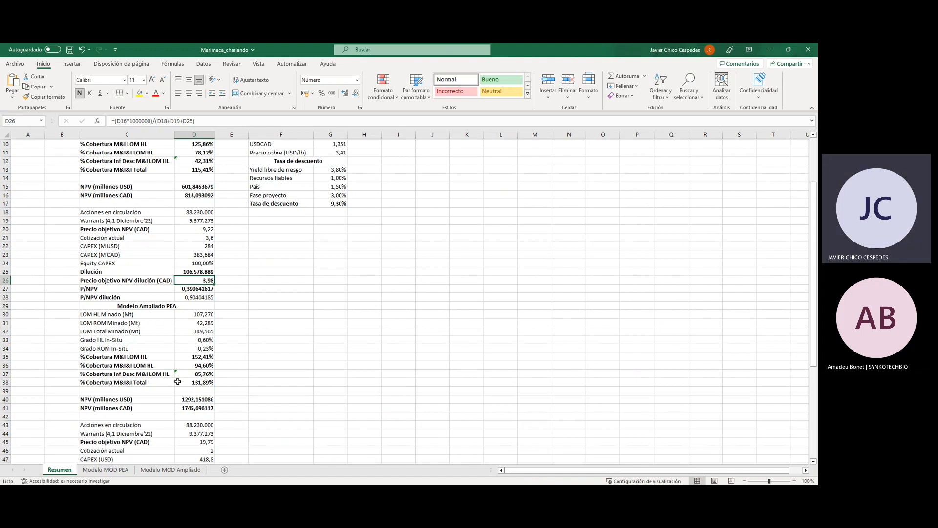
scroll(180, 376, down, 1)
scroll(180, 375, down, 3)
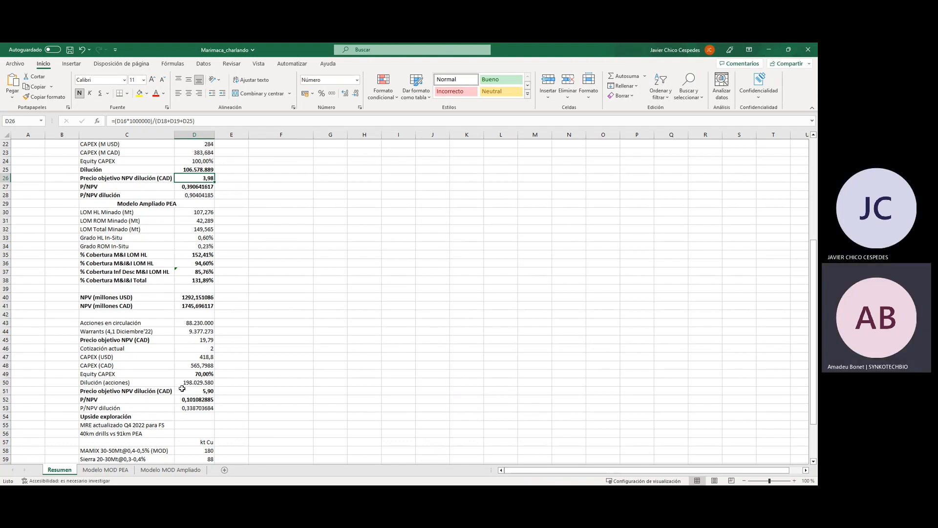
scroll(182, 389, down, 1)
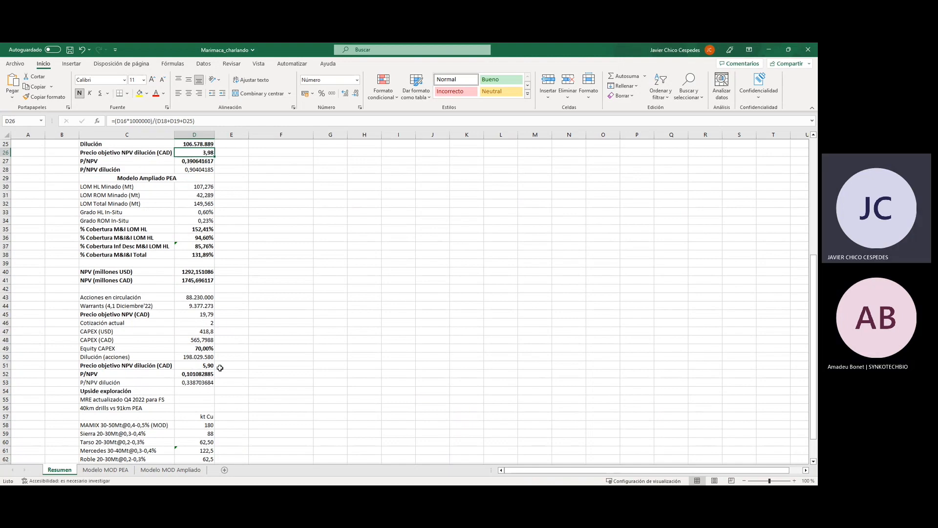
scroll(219, 367, down, 1)
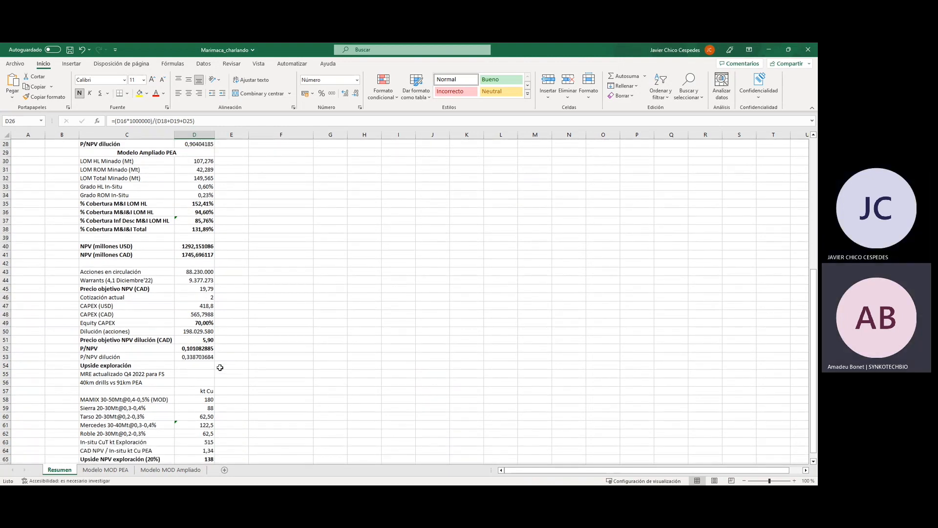
Go through the Upside exploración targets MAMIX, Sierra, Tarso and Mercedes, and check the kt Cu formulas for Tarso and Mercedes.
scroll(229, 380, down, 2)
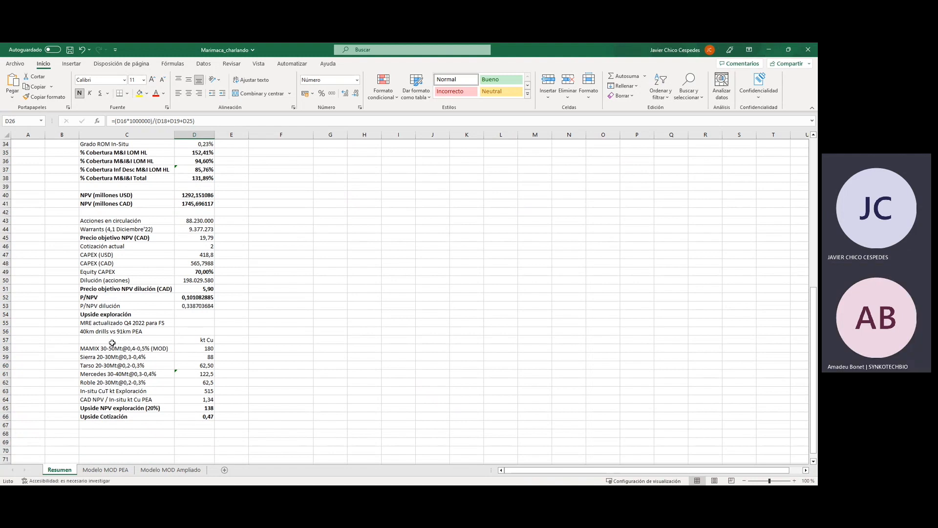
click(91, 352)
click(109, 359)
click(114, 366)
click(116, 374)
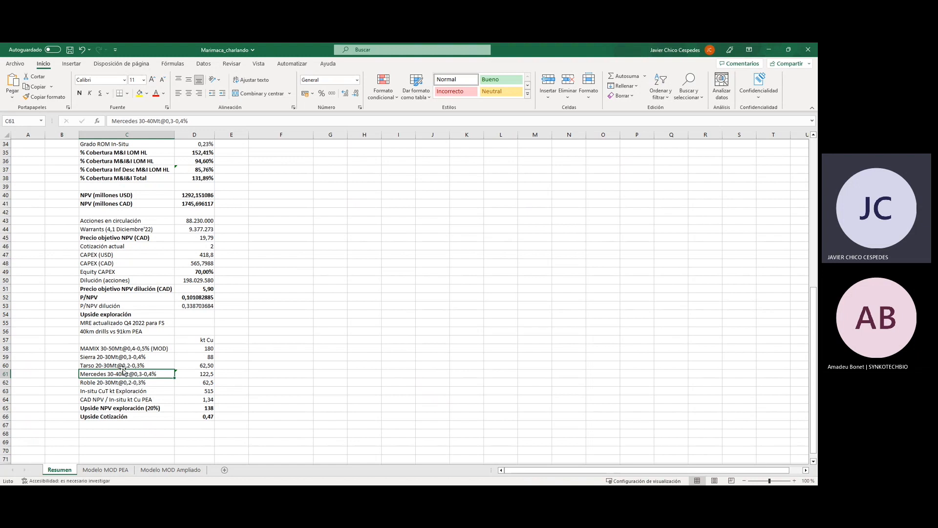
click(181, 366)
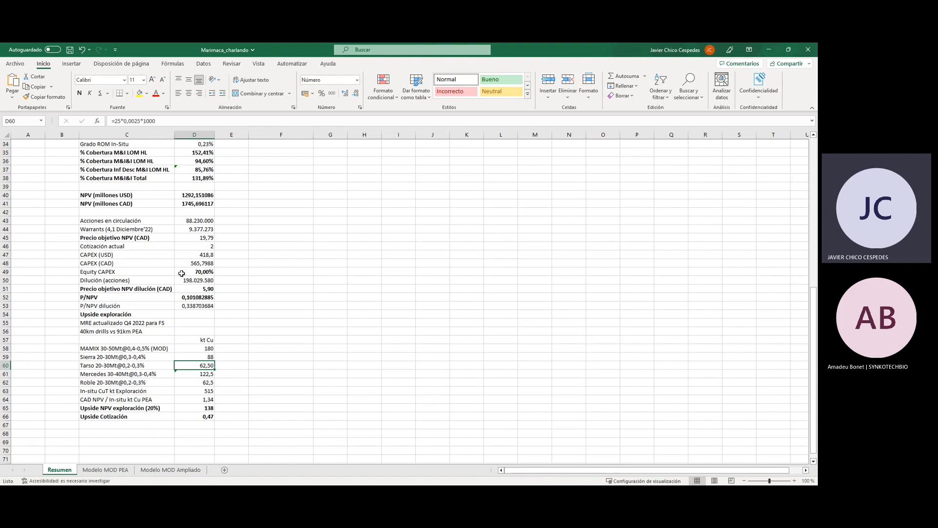
click(190, 375)
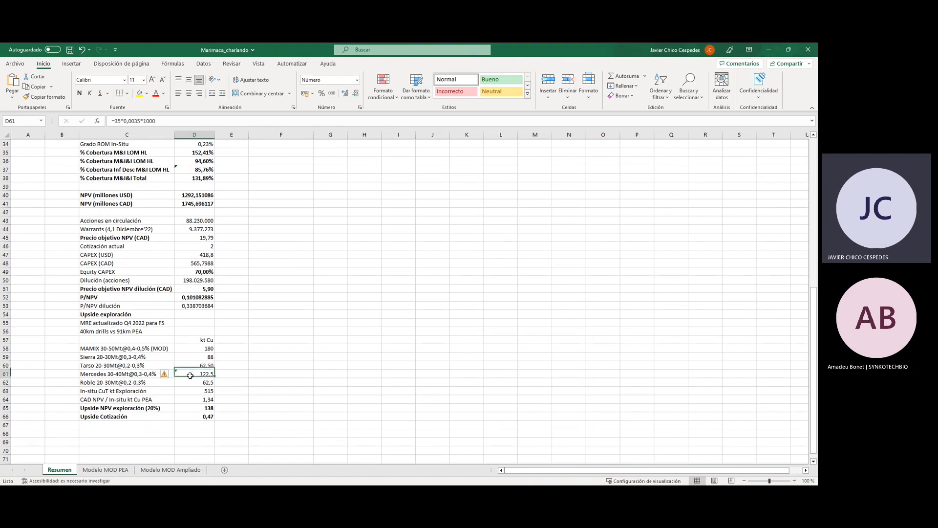
click(278, 347)
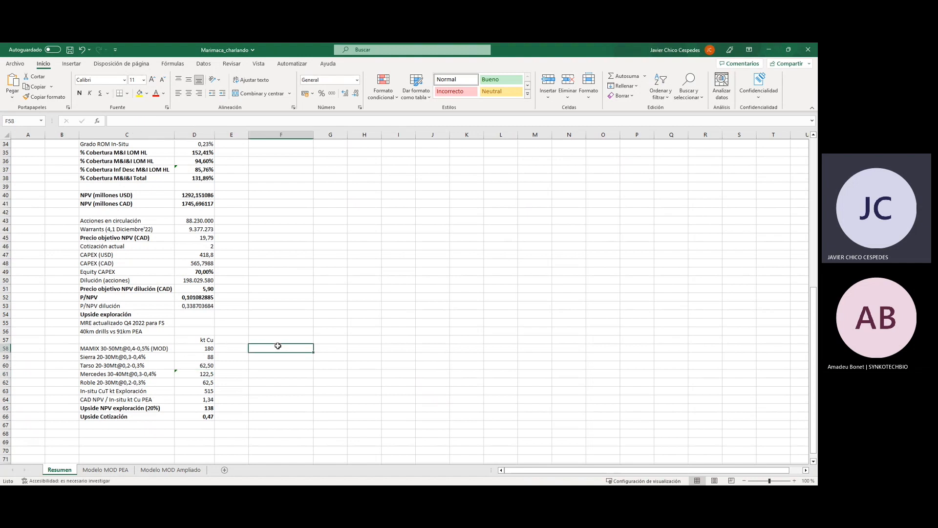